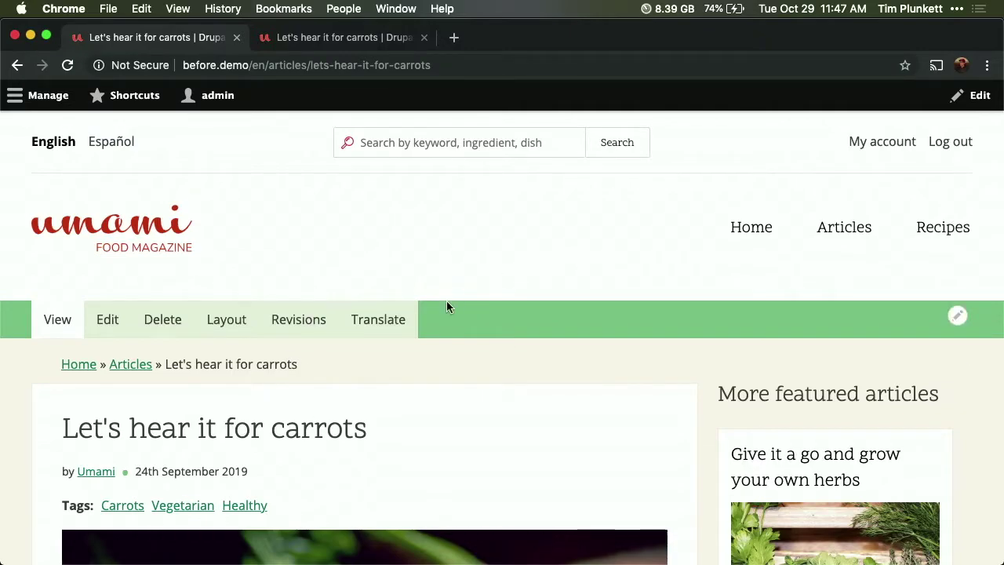
# Step: Open the layout editor for the article "Let's hear it for carrots"
pyautogui.scroll(-4, 447, 307)
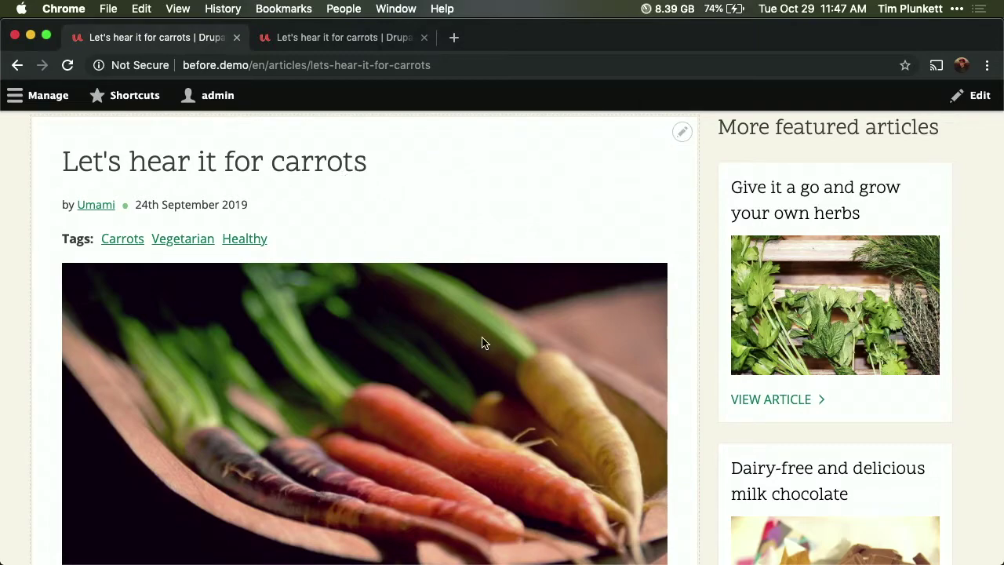
pyautogui.scroll(4, 518, 251)
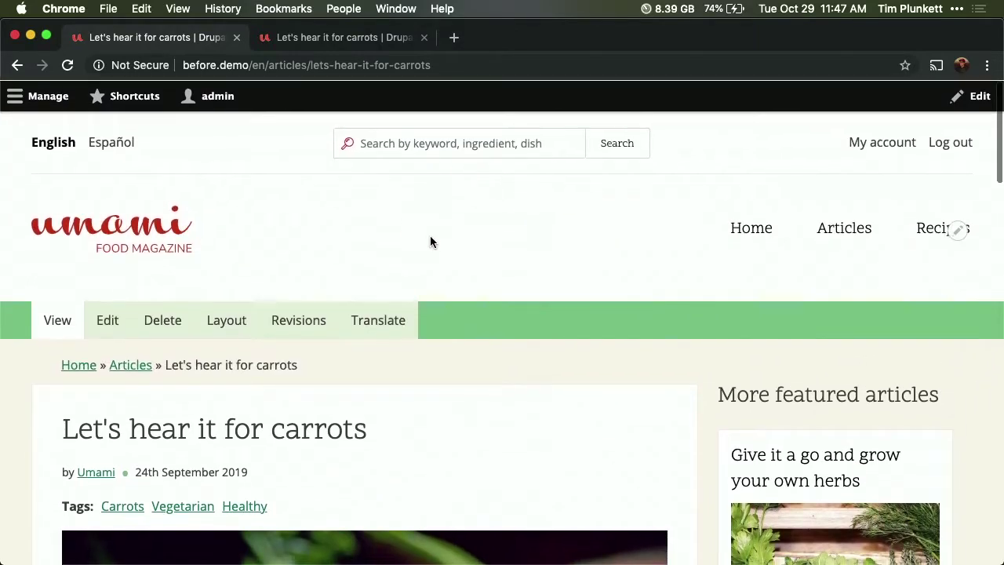
pyautogui.scroll(-1, 290, 482)
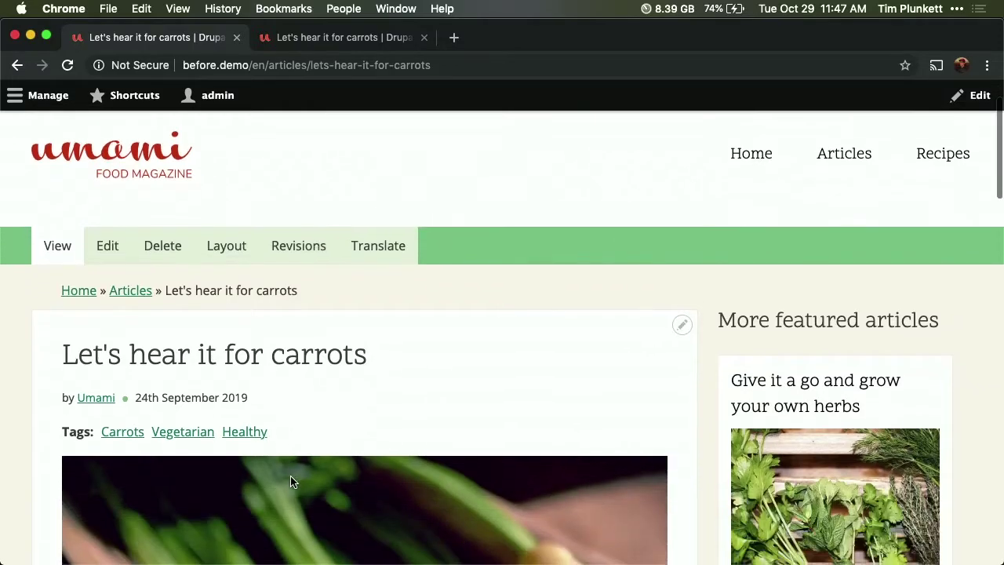
pyautogui.click(234, 244)
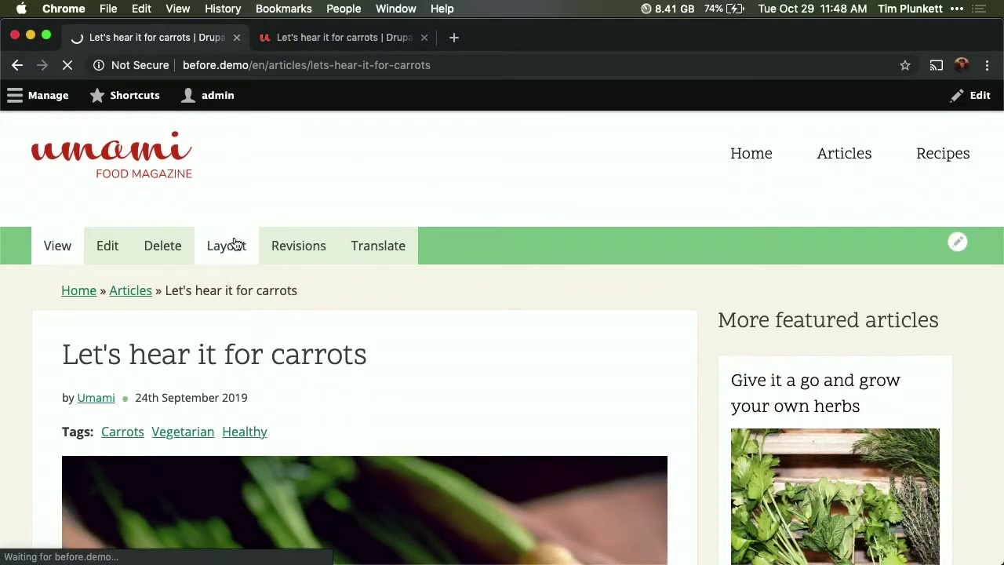
# Step: Examine the article's layout editor, including Section 1 with its tags, image, body and placeholder fields
pyautogui.scroll(-10, 403, 384)
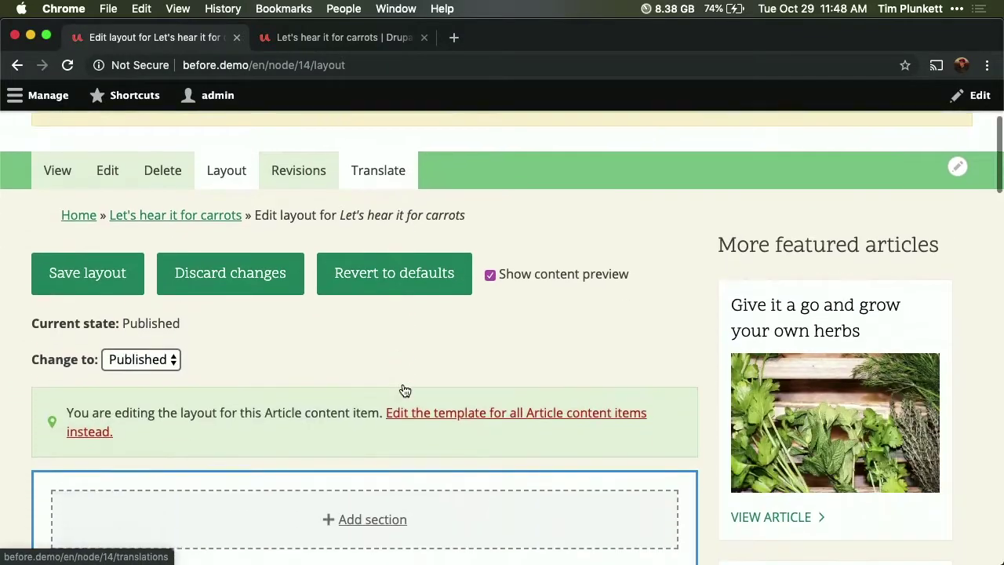
pyautogui.scroll(-15, 403, 385)
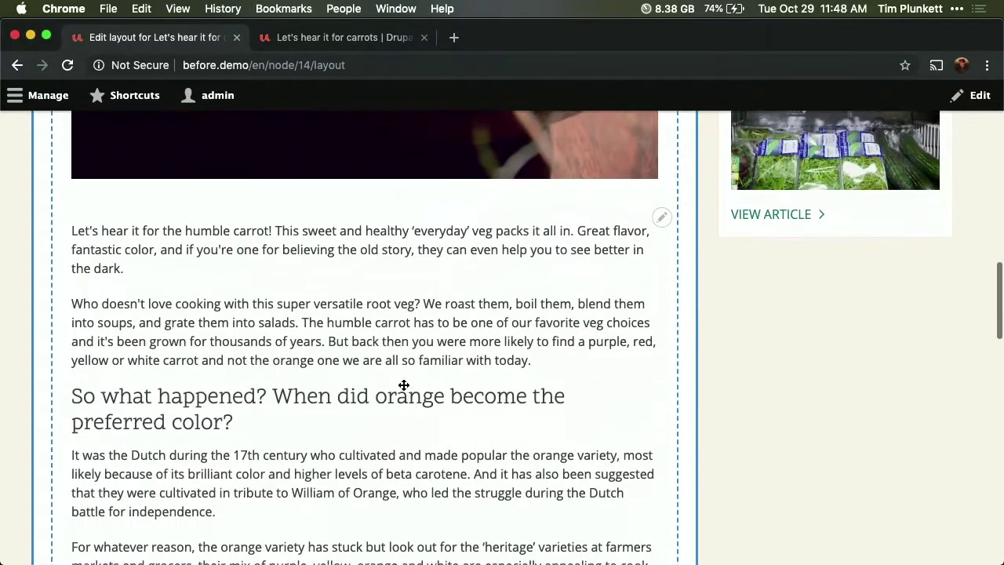
pyautogui.scroll(-5, 403, 384)
pyautogui.scroll(5, 403, 385)
pyautogui.scroll(10, 259, 236)
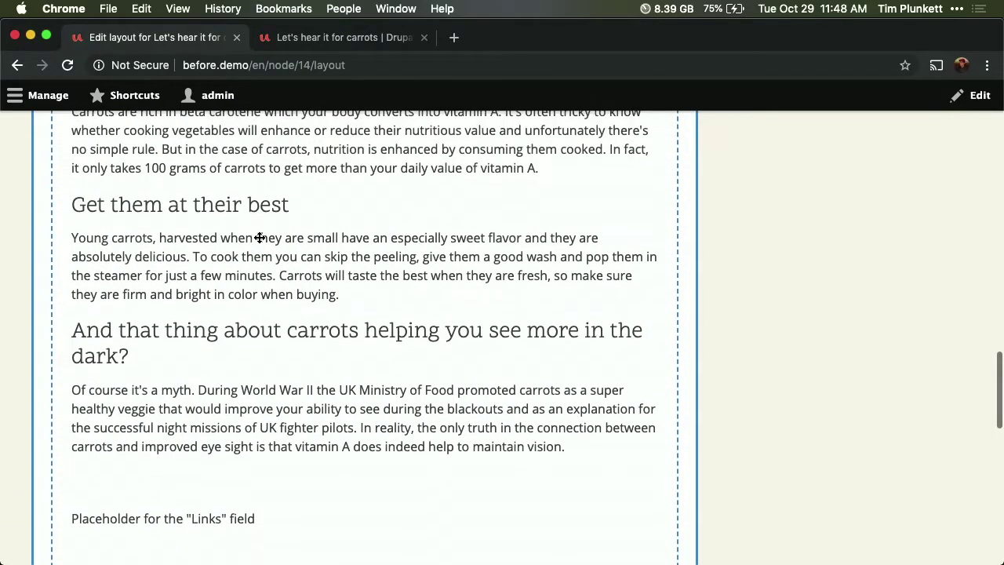
pyautogui.scroll(8, 259, 237)
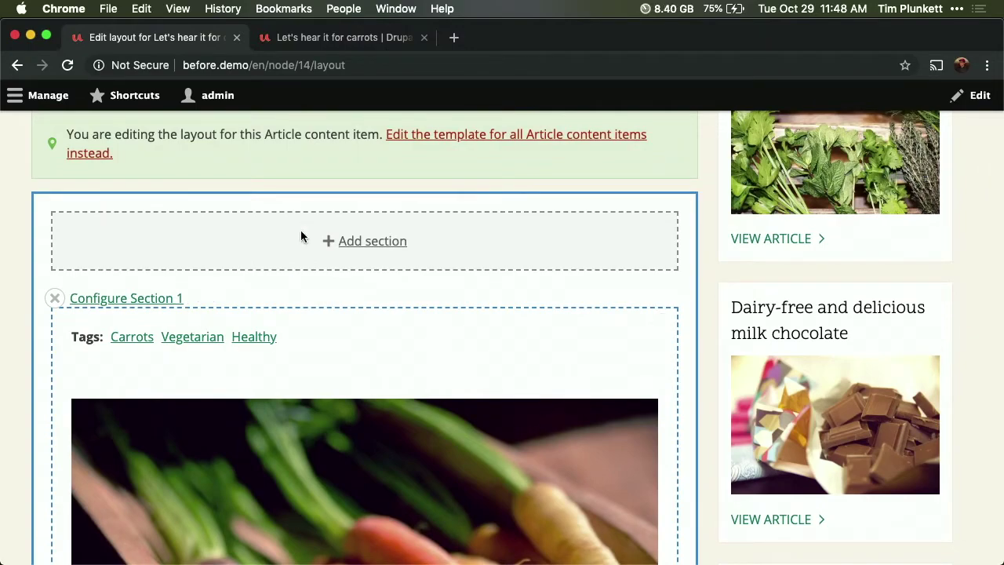
pyautogui.scroll(-2, 303, 408)
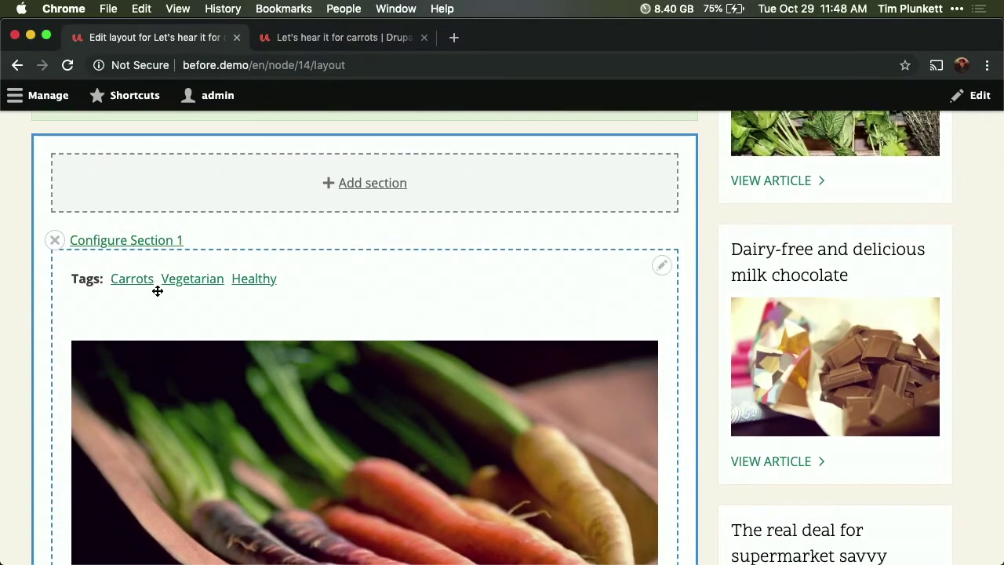
pyautogui.scroll(-10, 177, 309)
pyautogui.scroll(-1, 198, 351)
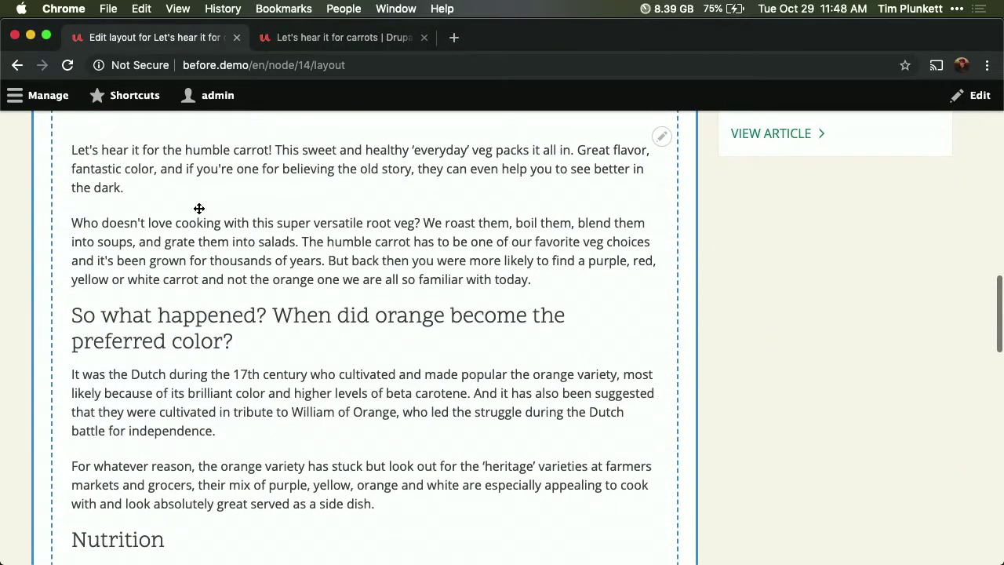
pyautogui.scroll(-2, 149, 197)
pyautogui.scroll(15, 142, 301)
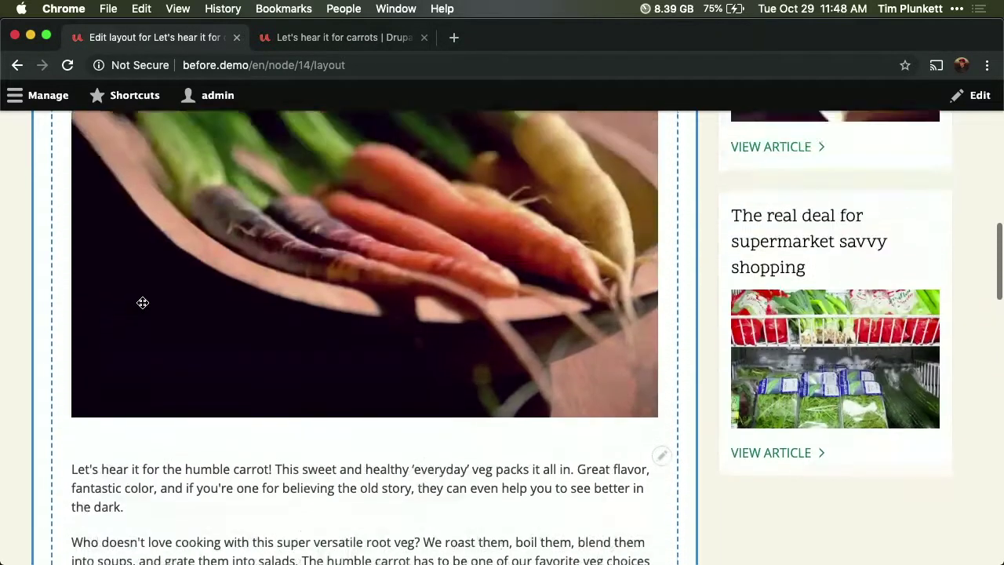
pyautogui.scroll(3, 142, 304)
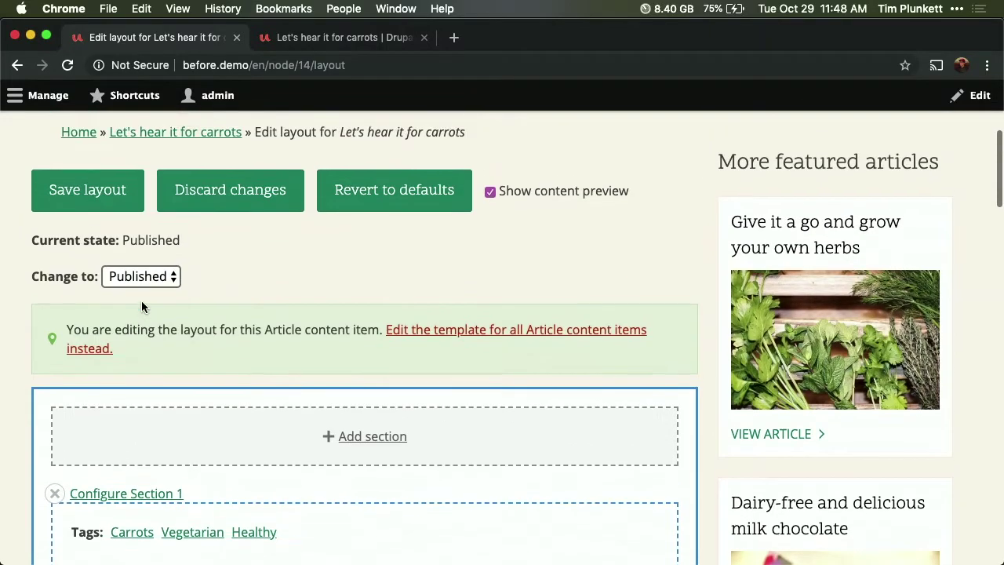
# Step: Turn off the content preview and review the field placeholders in Section 1
pyautogui.click(490, 199)
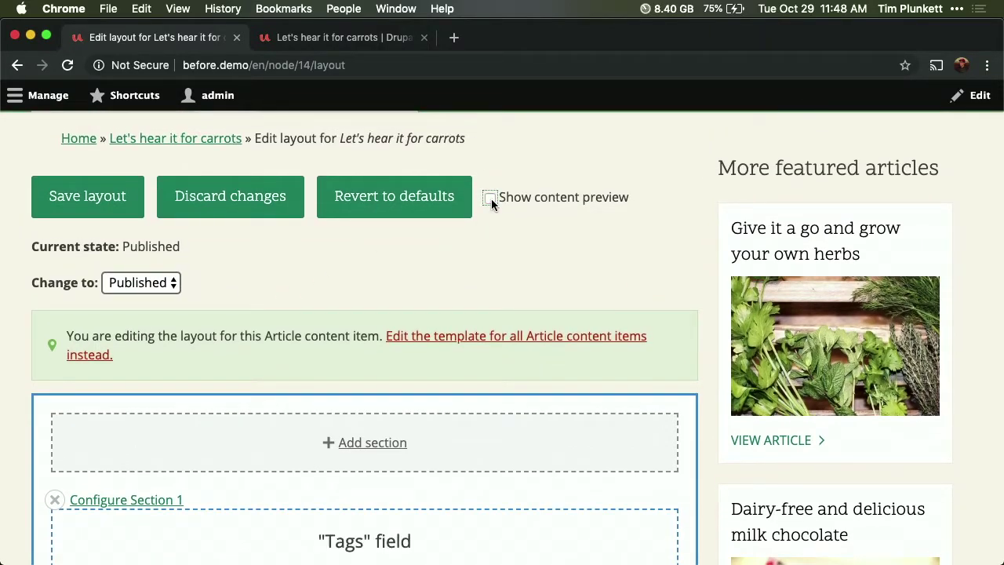
pyautogui.scroll(-10, 491, 200)
pyautogui.scroll(-3, 450, 252)
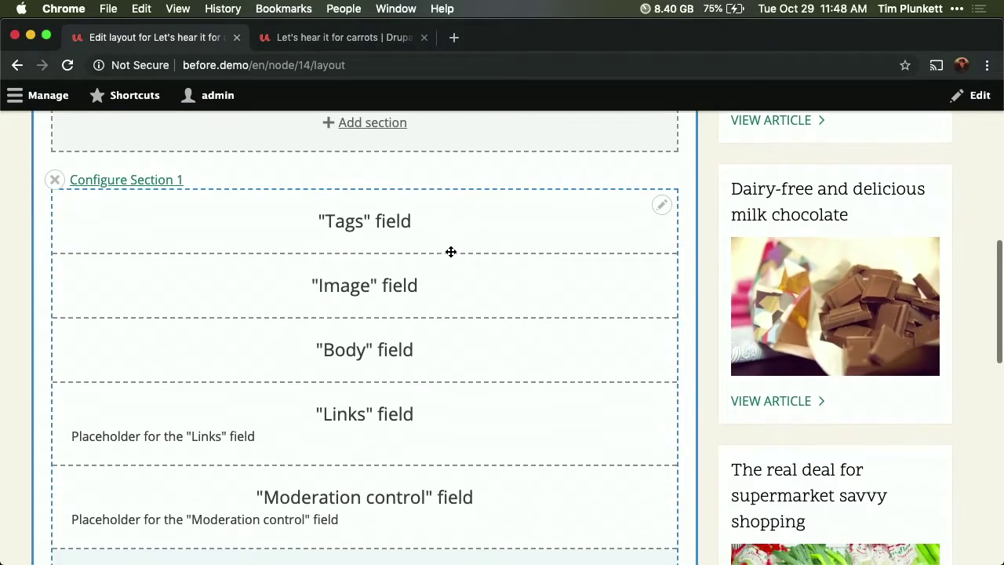
pyautogui.scroll(12, 450, 330)
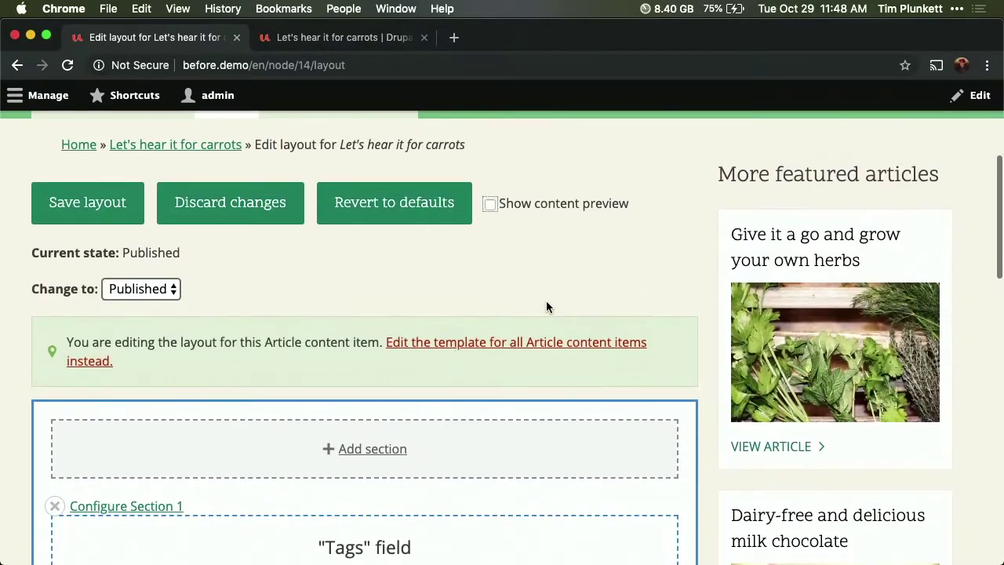
# Step: Toggle the content preview on and off again to compare the two views of the layout
pyautogui.click(490, 205)
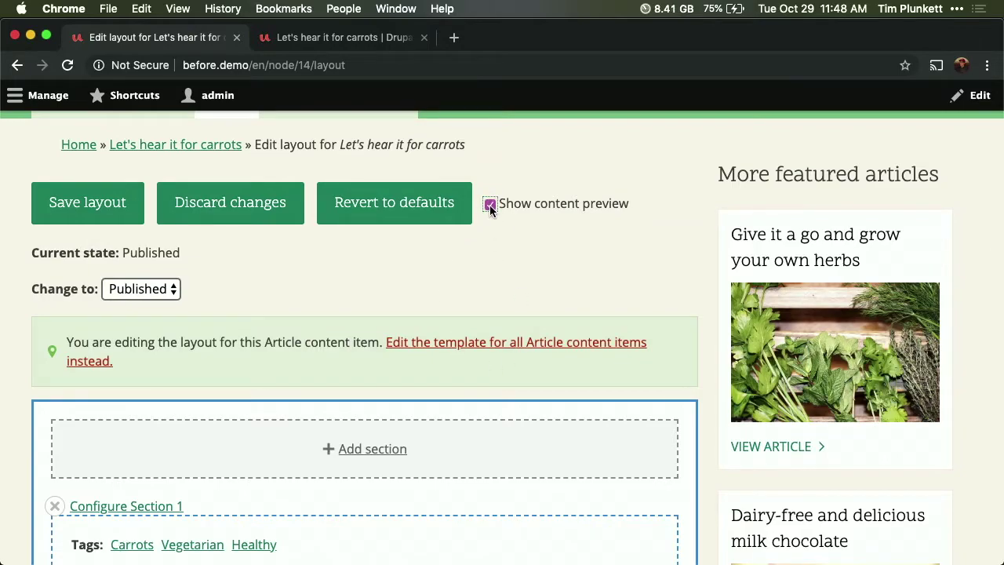
pyautogui.click(491, 206)
pyautogui.scroll(-9, 495, 298)
pyautogui.scroll(16, 497, 353)
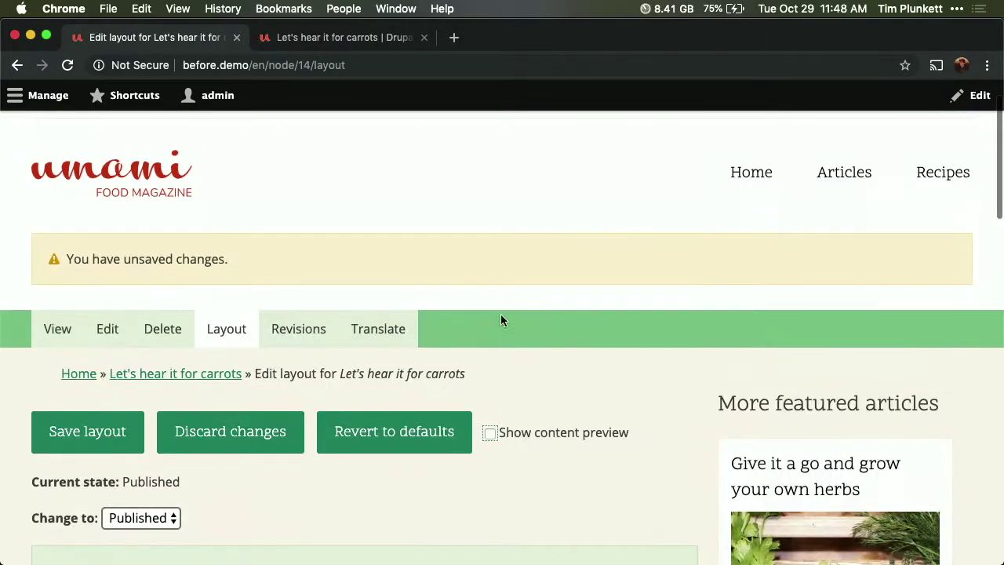
pyautogui.scroll(-2, 497, 441)
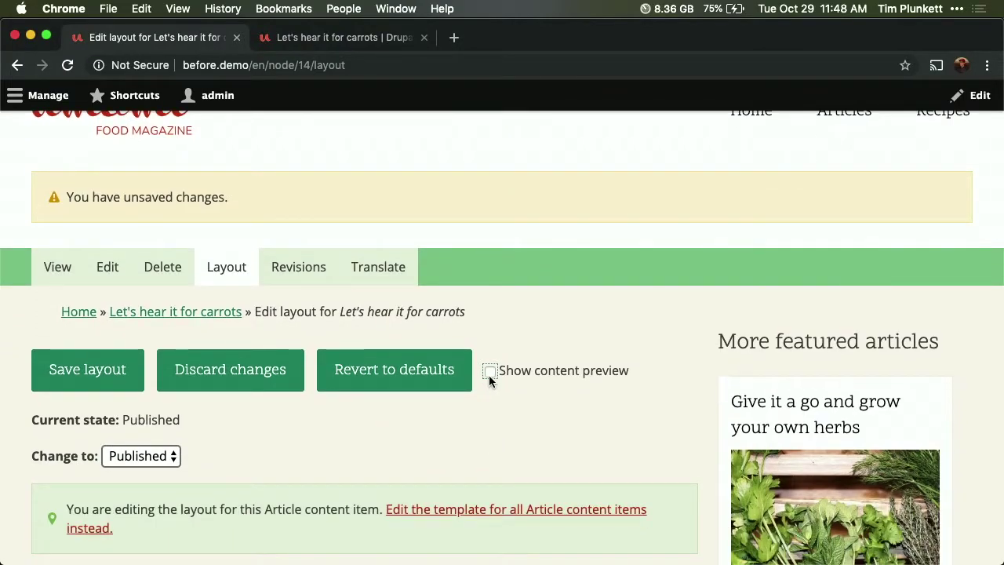
# Step: Turn the content preview back on and check the layout beside the sidebar's featured articles
pyautogui.click(489, 371)
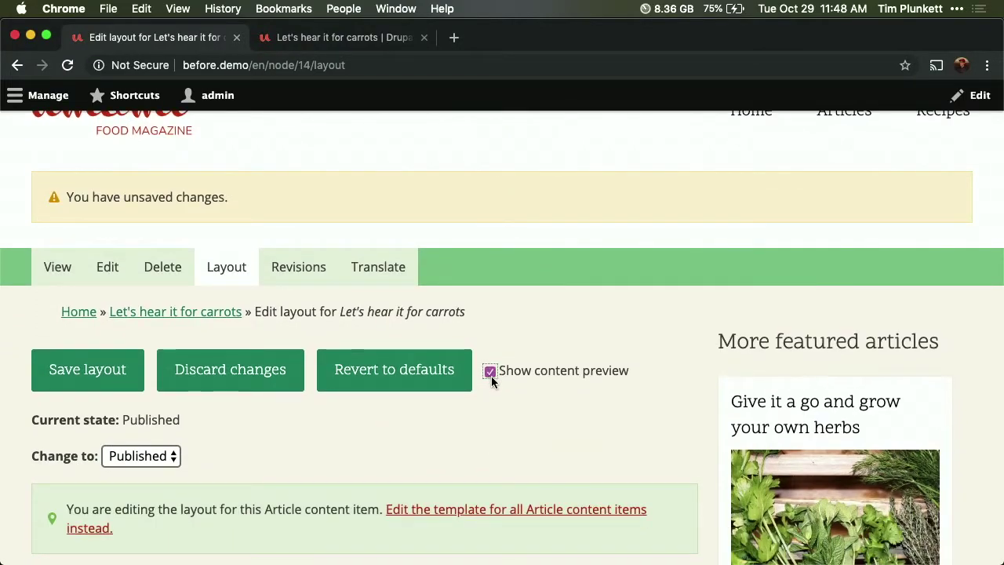
pyautogui.scroll(-10, 494, 393)
pyautogui.scroll(-5, 422, 312)
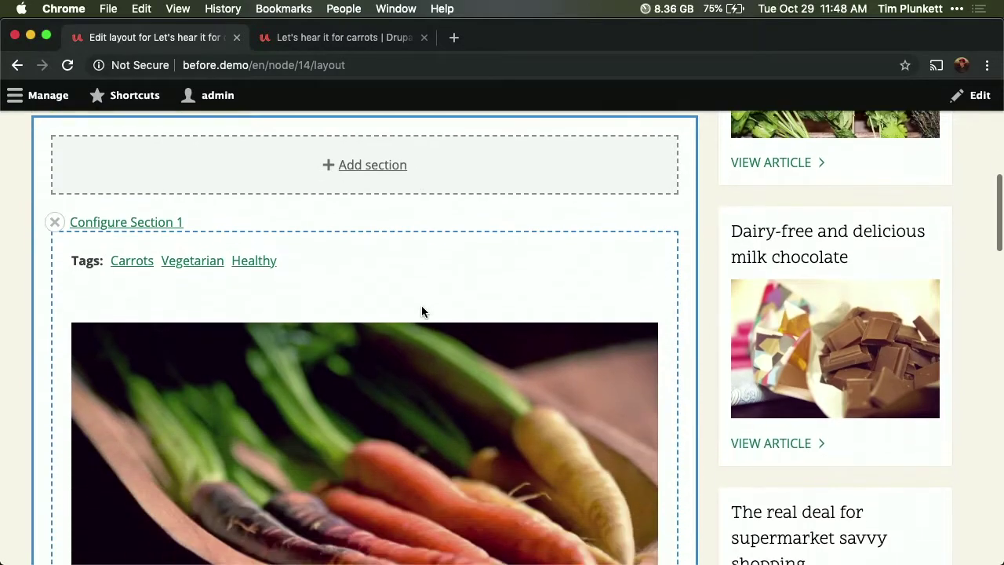
pyautogui.scroll(10, 402, 216)
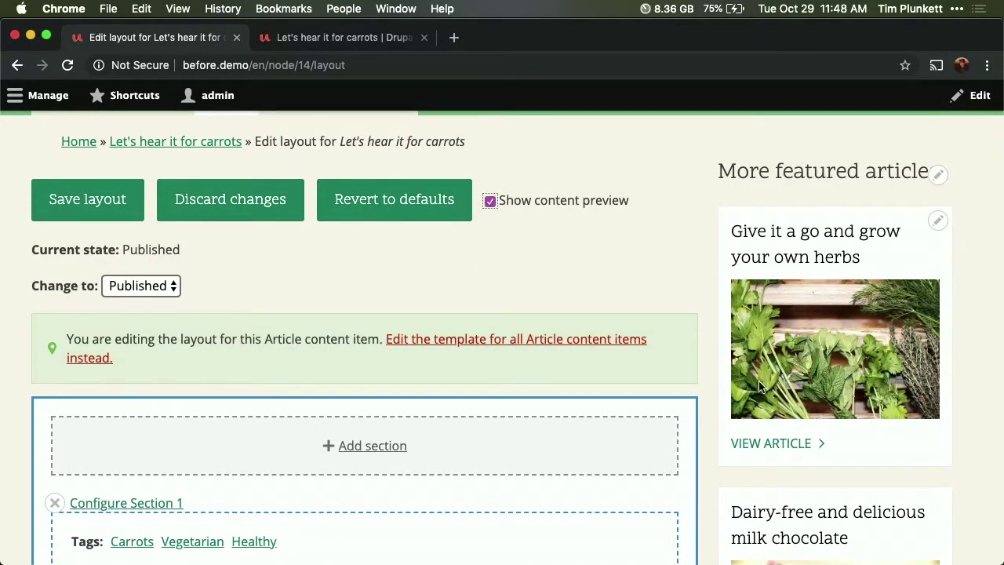
pyautogui.scroll(2, 729, 296)
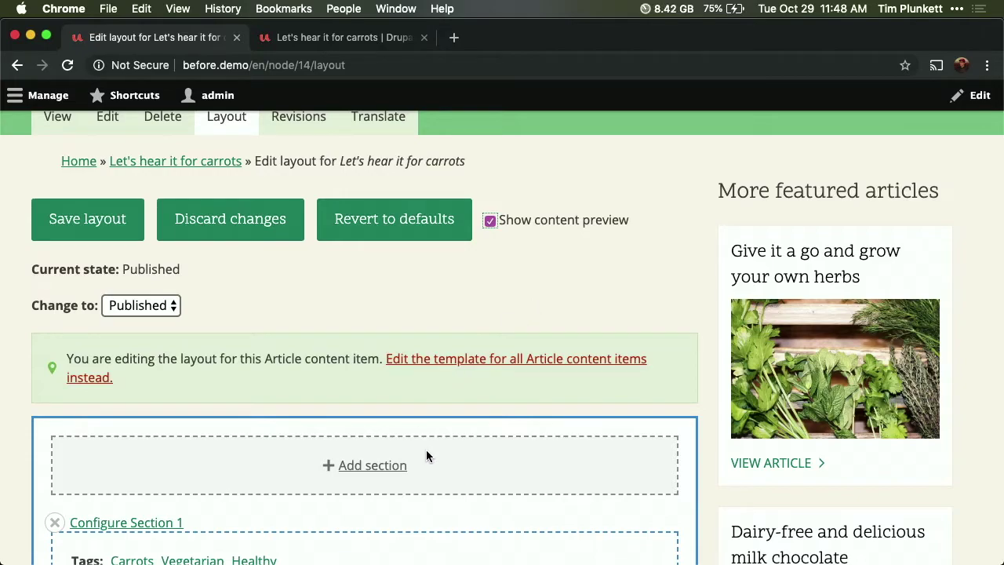
# Step: Open the site's Block layout administration page in a new browser tab and switch to it
pyautogui.click(77, 94)
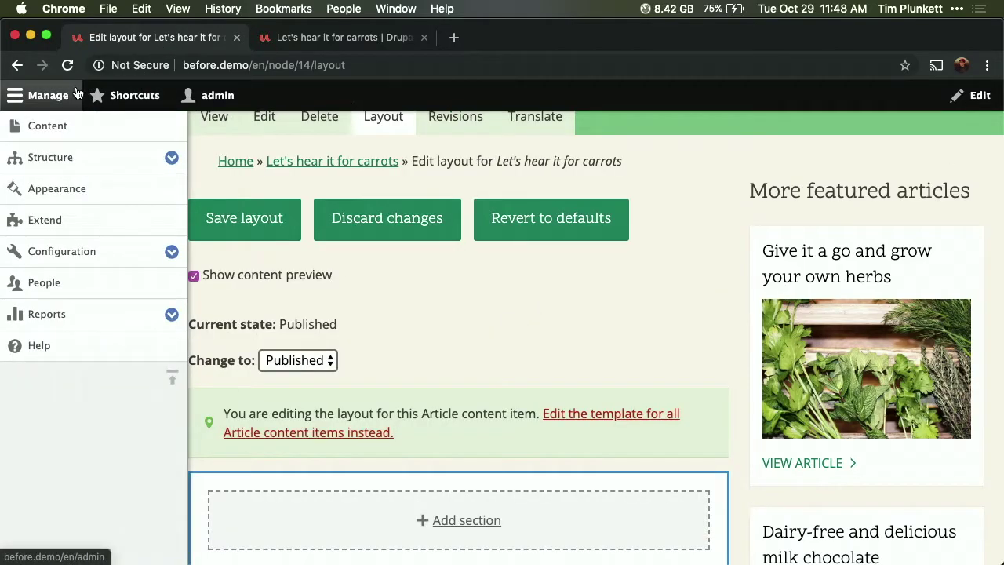
pyautogui.click(171, 159)
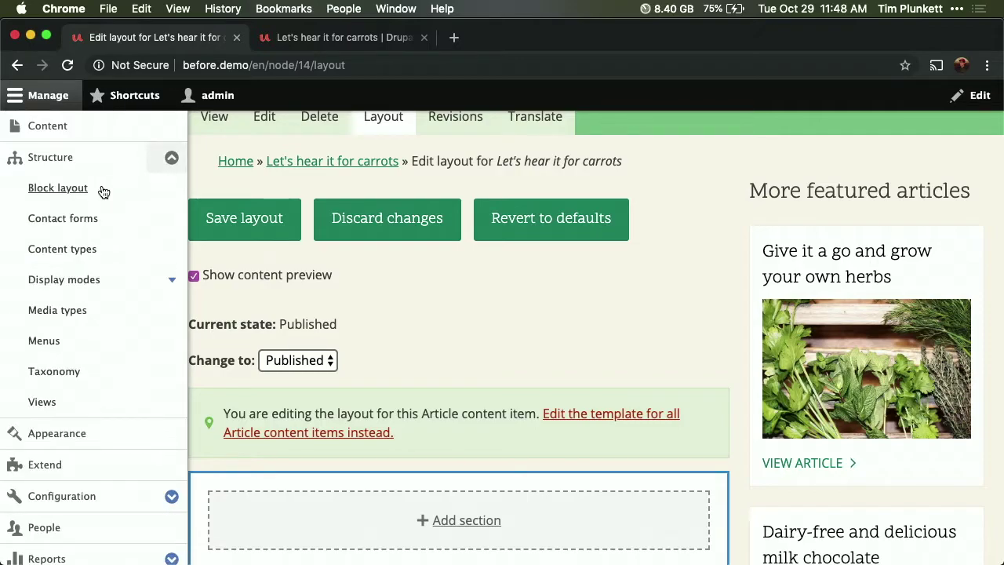
pyautogui.keyDown('super'); pyautogui.click(58, 189); pyautogui.keyUp('super')
pyautogui.hotkey('ctrl', 'Tab')
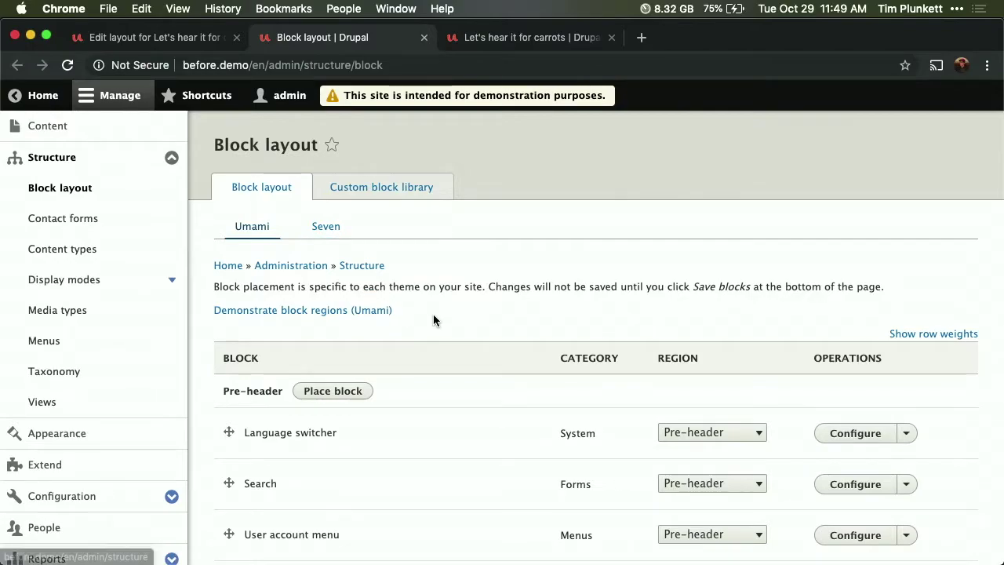
# Step: Check the sidebar heading on the article's layout page, and search the Block layout page for "more fe"
pyautogui.hotkey('ctrl', 'shift', 'Tab')
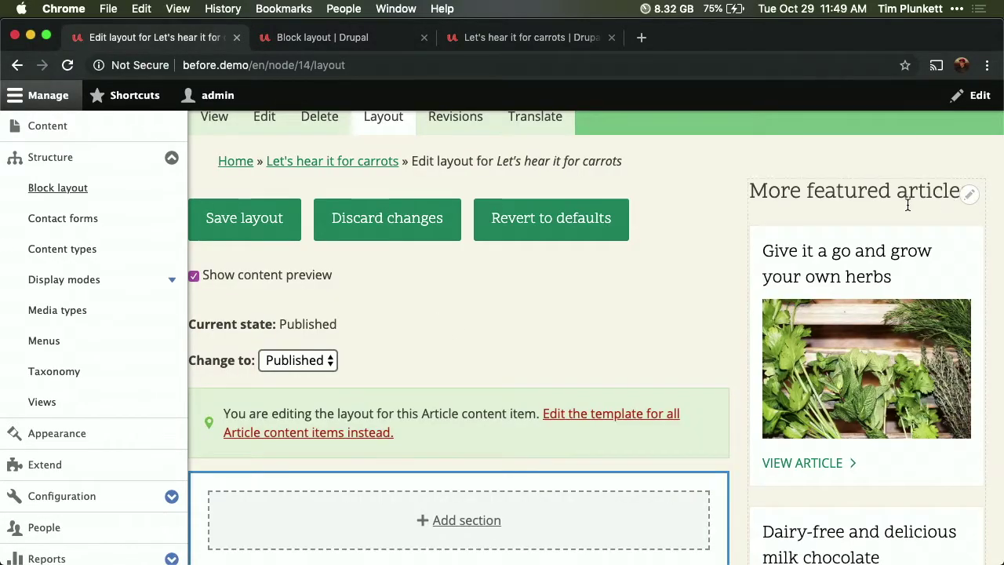
pyautogui.hotkey('ctrl', 'Tab')
pyautogui.press('super+f')
pyautogui.write('more fe')
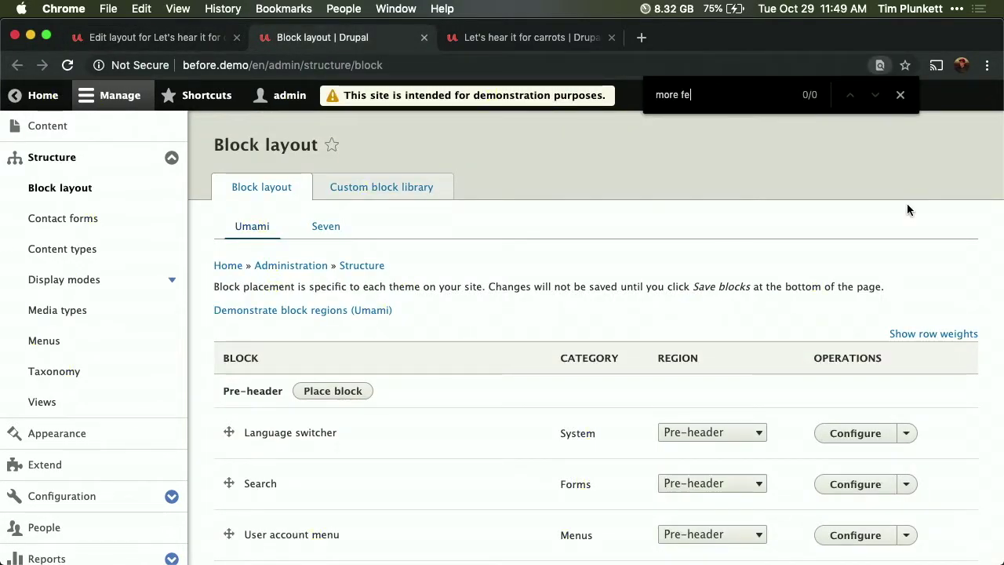
pyautogui.press('Escape')
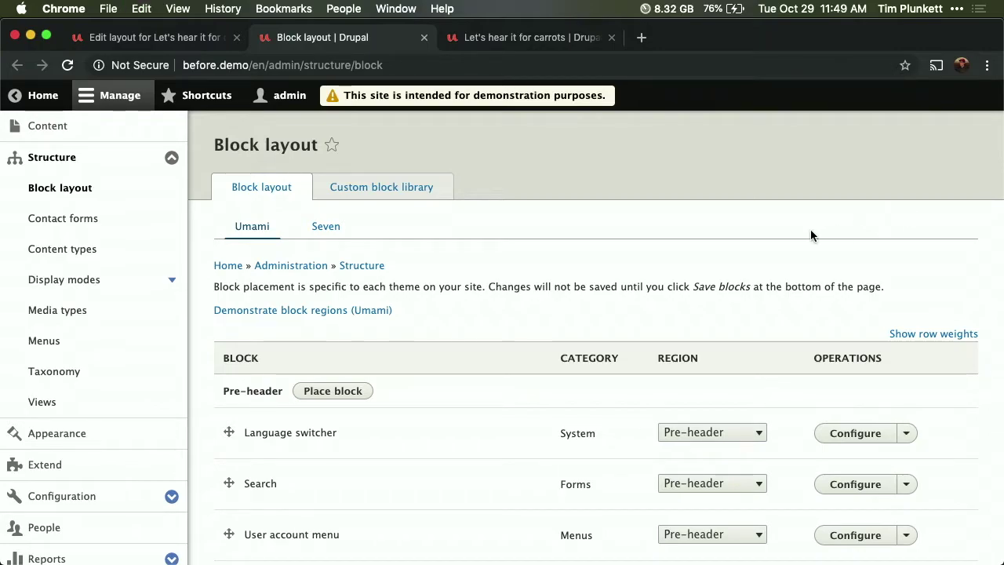
# Step: Start placing a block in the Sidebar region and filter the available blocks by "power"
pyautogui.scroll(-10, 810, 235)
pyautogui.scroll(-10, 721, 320)
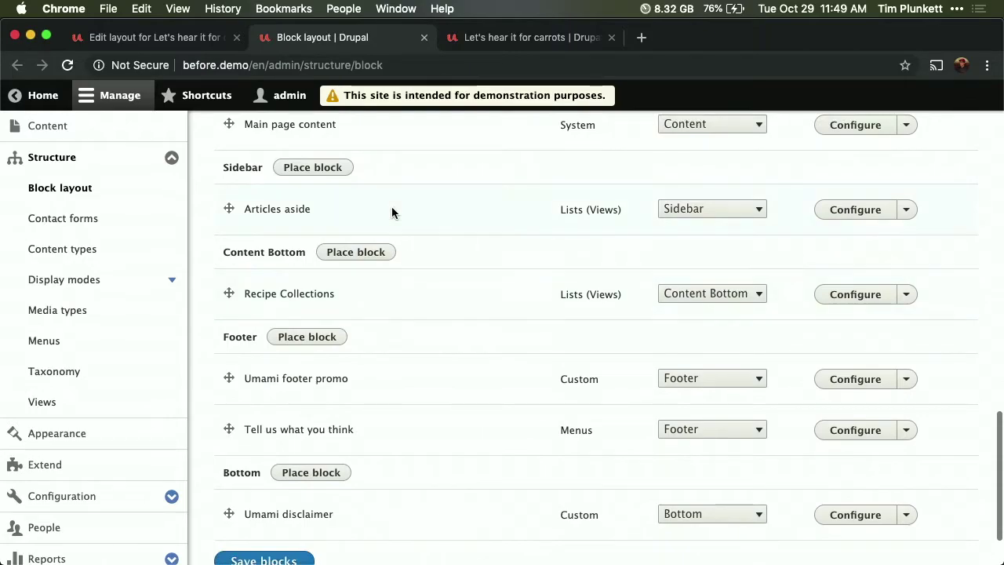
pyautogui.click(325, 167)
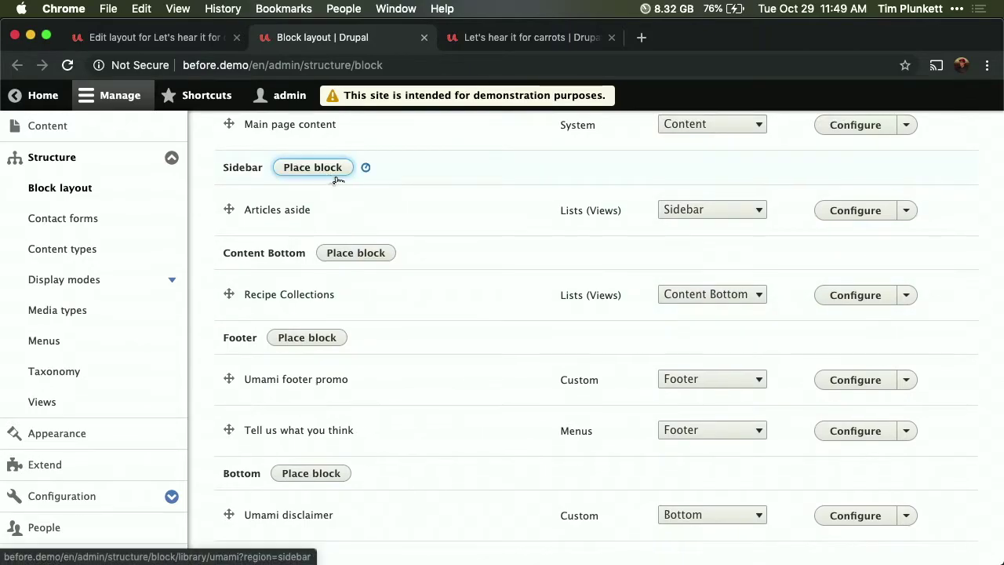
pyautogui.click(414, 205)
pyautogui.write('power')
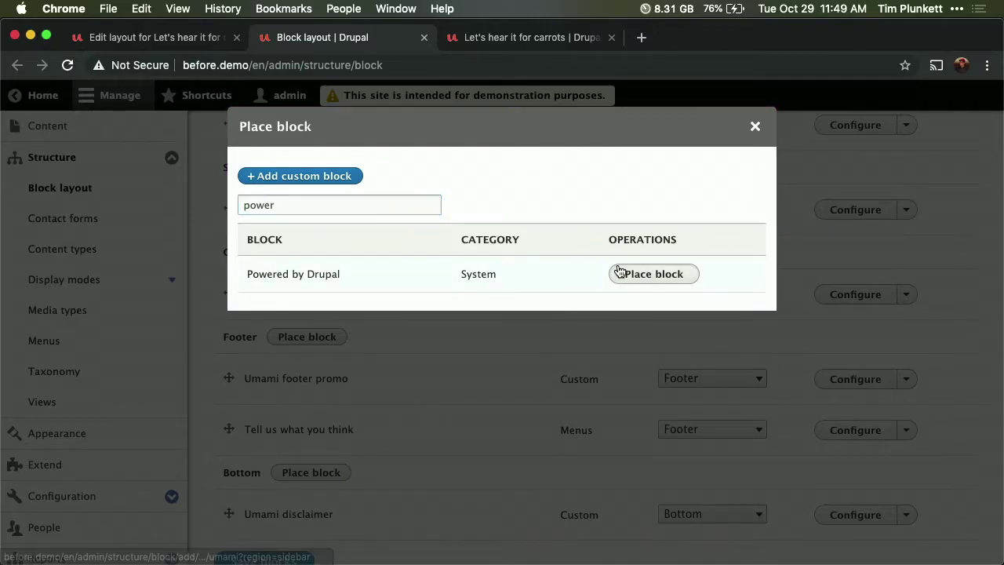
# Step: Place the Powered by Drupal block in the Sidebar region, title it "Powered by Drupal!" and save it
pyautogui.click(621, 271)
pyautogui.click(288, 259)
pyautogui.click(361, 212)
pyautogui.write('!')
pyautogui.click(290, 515)
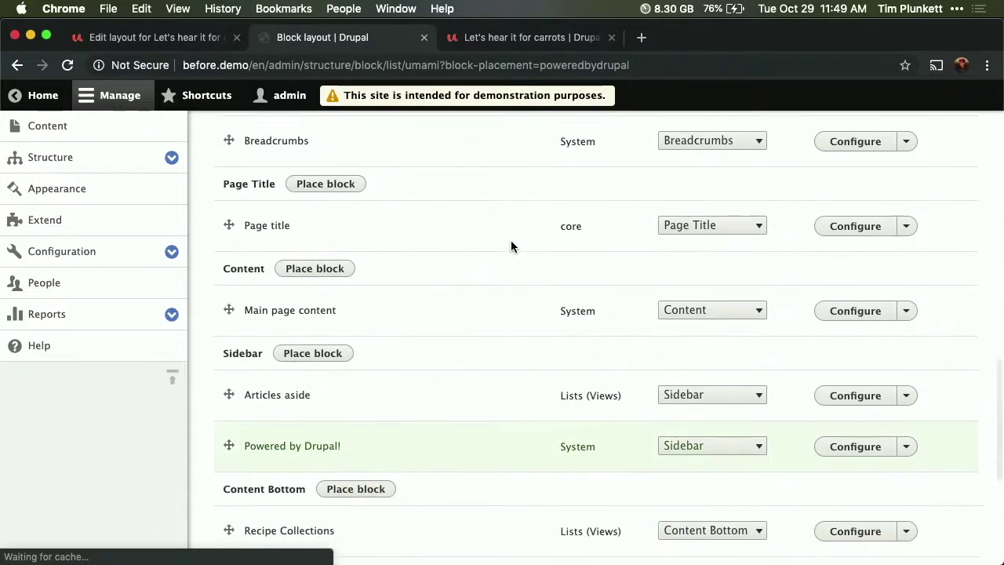
# Step: Return to the article's layout editor and reload it to check the sidebar
pyautogui.hotkey('ctrl', 'shift', 'Tab')
pyautogui.press('super+r')
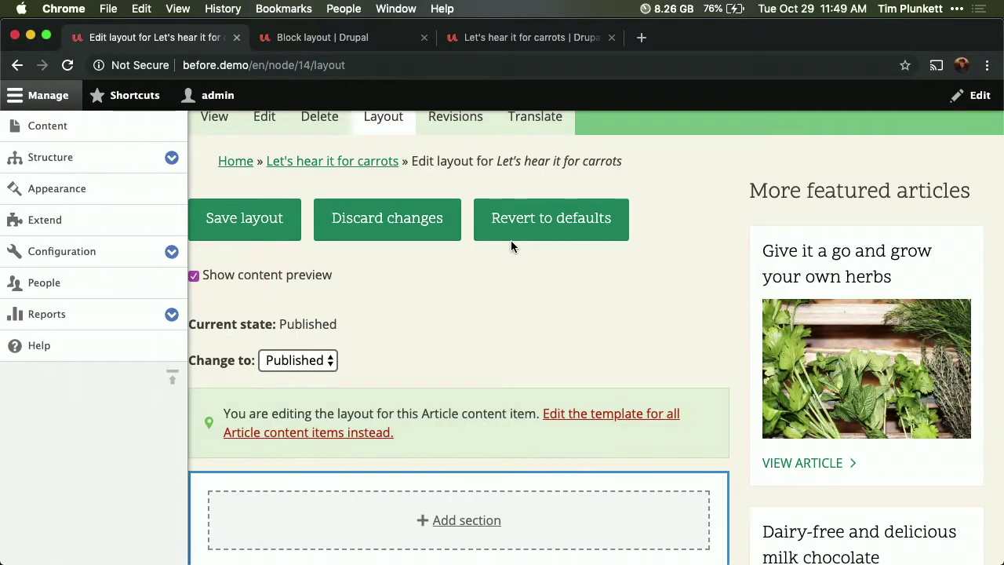
# Step: On the Block layout page, move the Powered by Drupal! block above Articles aside in the Sidebar region and save the blocks
pyautogui.hotkey('ctrl', 'Tab')
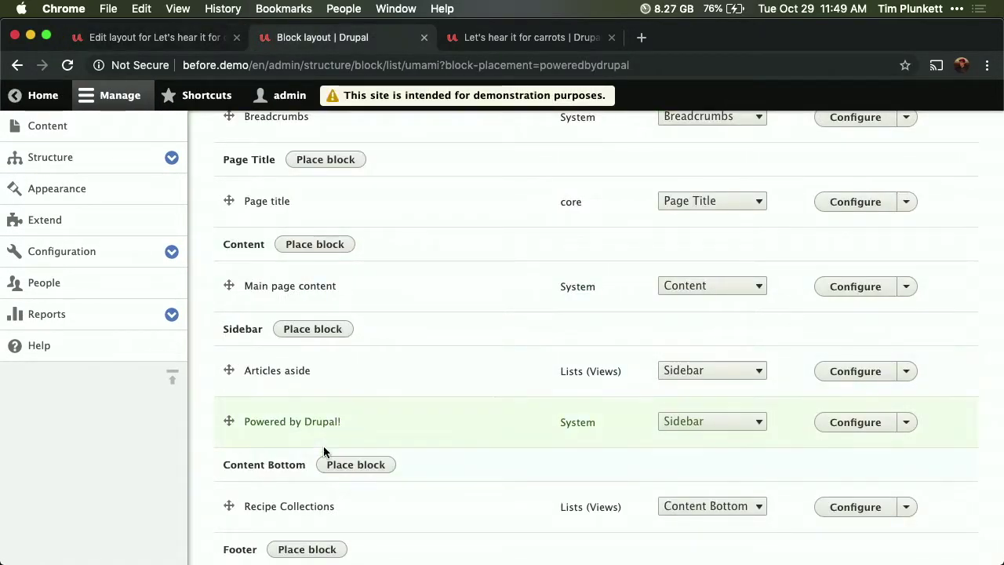
pyautogui.moveTo(229, 421); pyautogui.dragTo(238, 386)
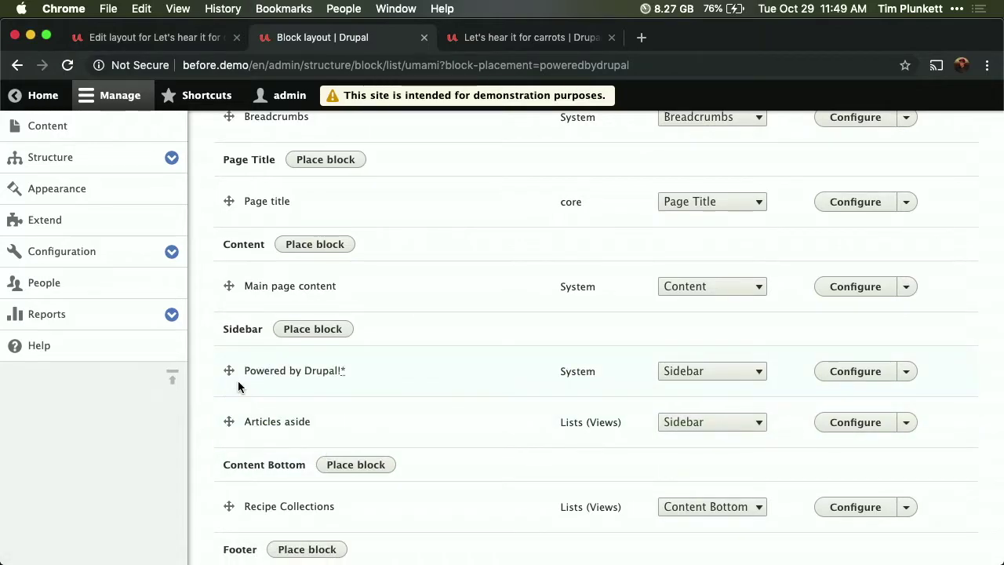
pyautogui.scroll(-5, 238, 383)
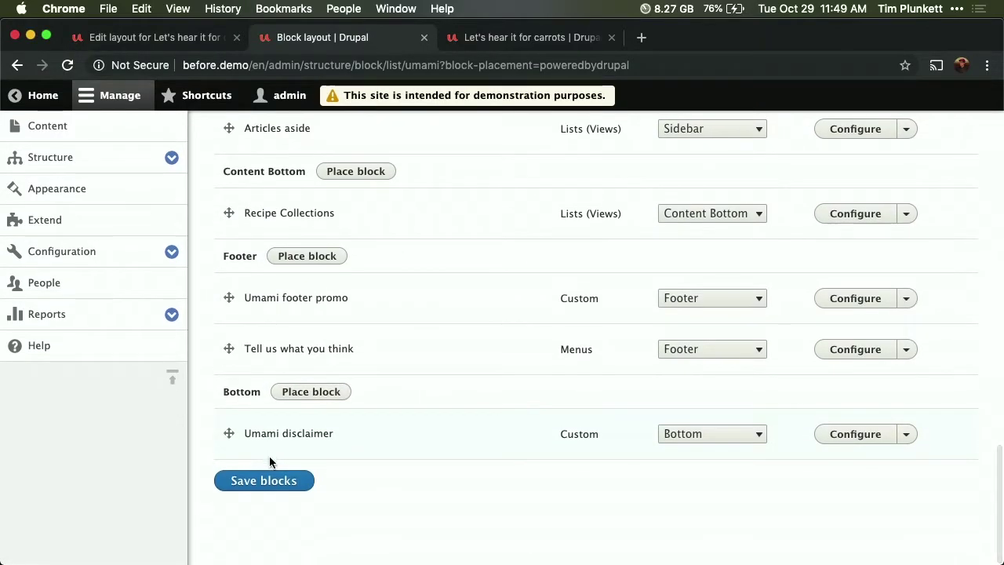
pyautogui.click(270, 484)
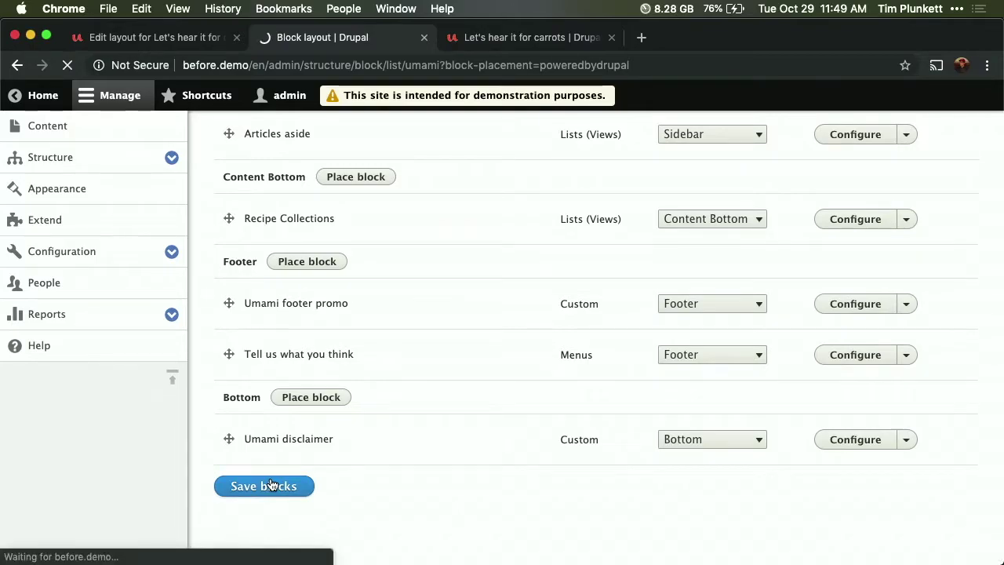
# Step: Reload the article's layout editor to check the sidebar order, and collapse the administration menu
pyautogui.hotkey('ctrl', 'shift', 'Tab')
pyautogui.press('super+r')
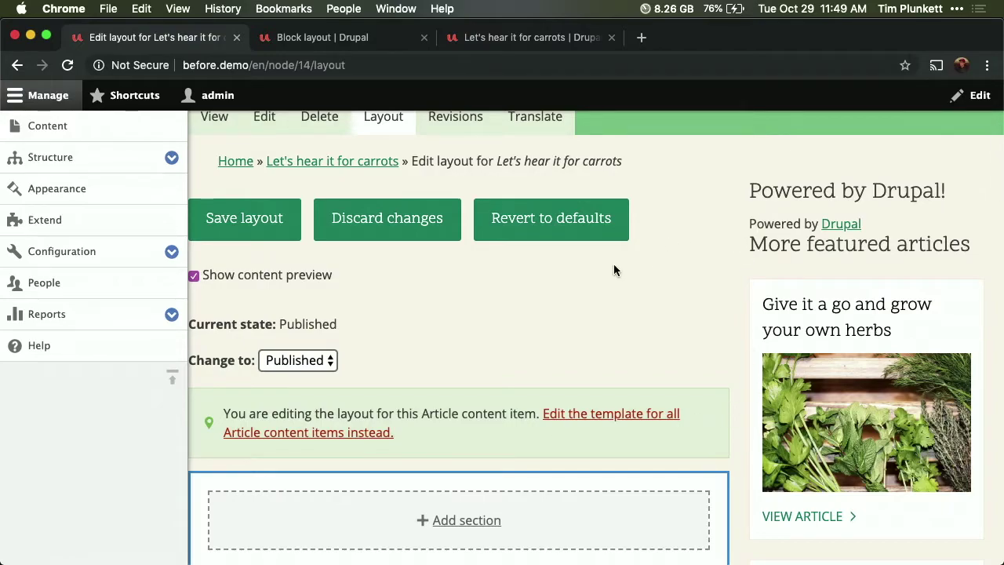
pyautogui.click(172, 159)
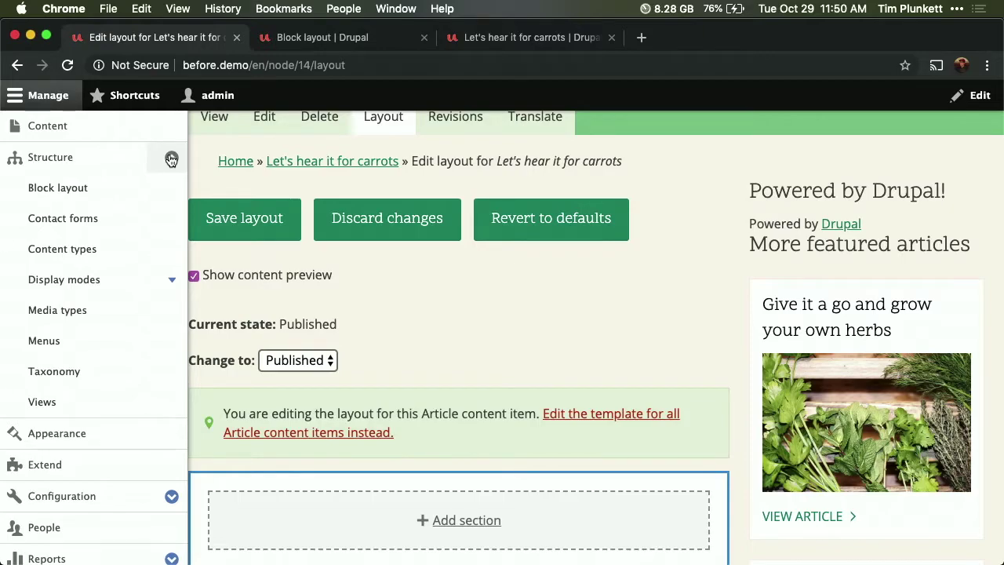
pyautogui.click(171, 160)
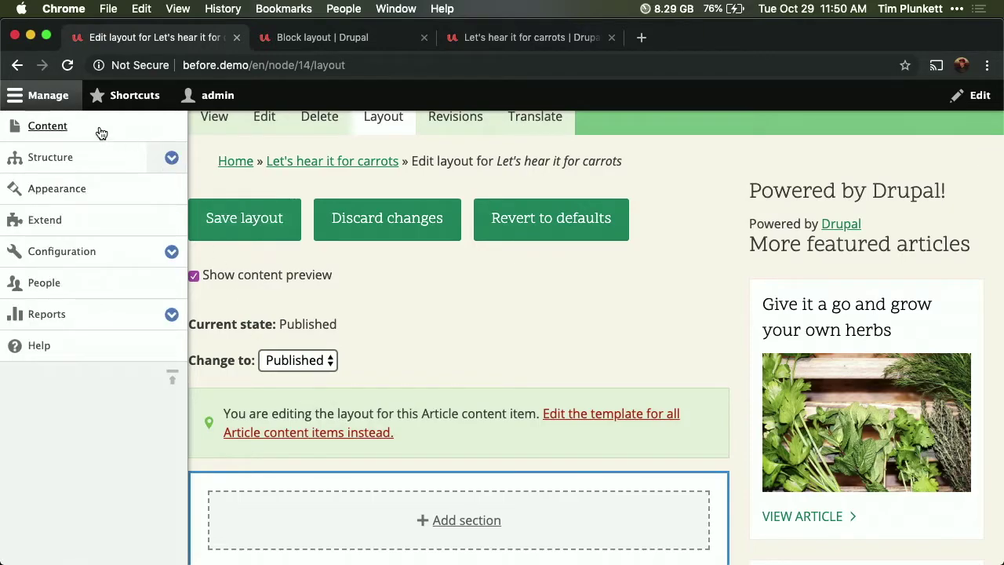
pyautogui.click(71, 94)
# Step: Compare the Block layout page with the article's layout editor and check the contextual options of the Powered by Drupal! sidebar block
pyautogui.hotkey('ctrl', 'Tab')
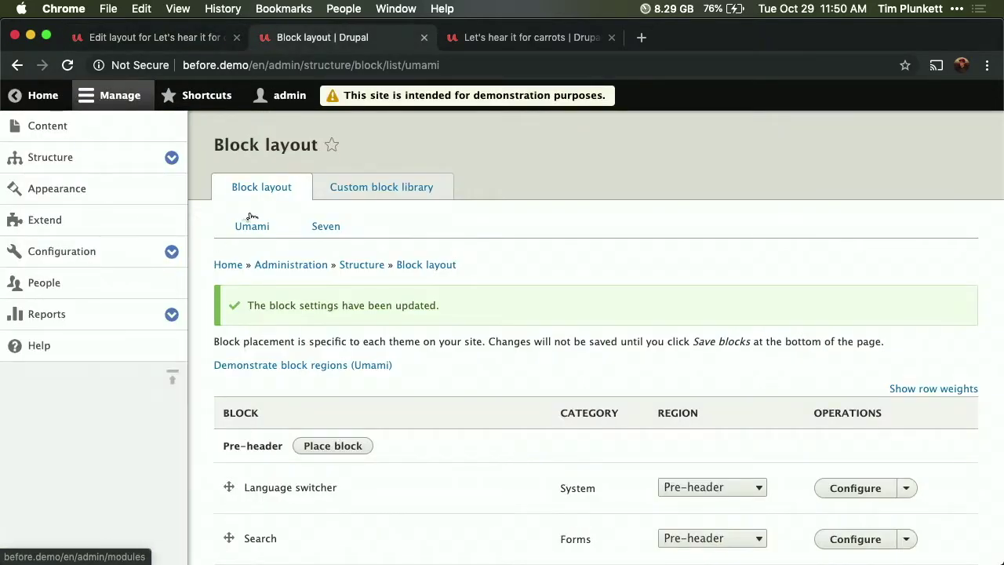
pyautogui.hotkey('ctrl', 'shift', 'Tab')
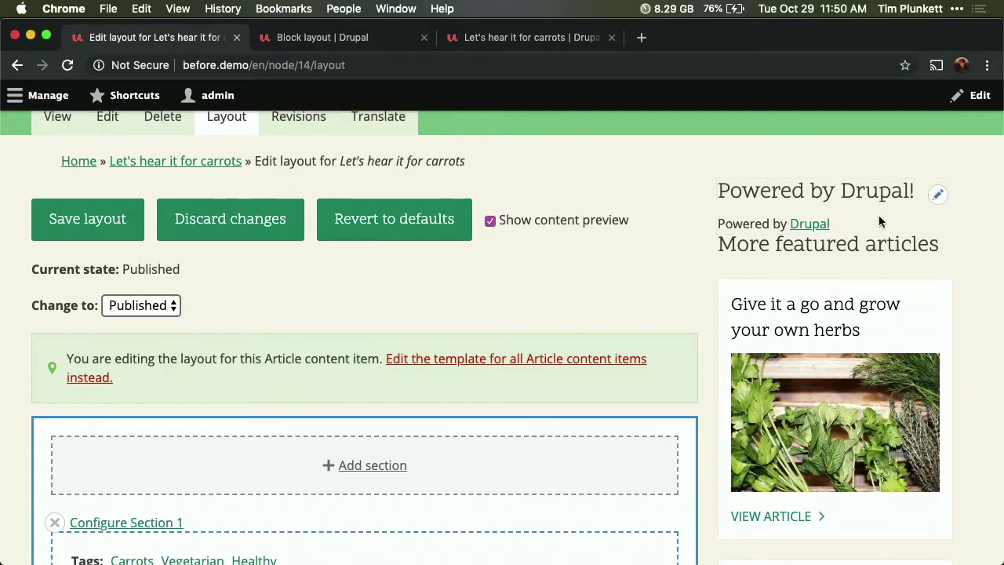
pyautogui.click(937, 196)
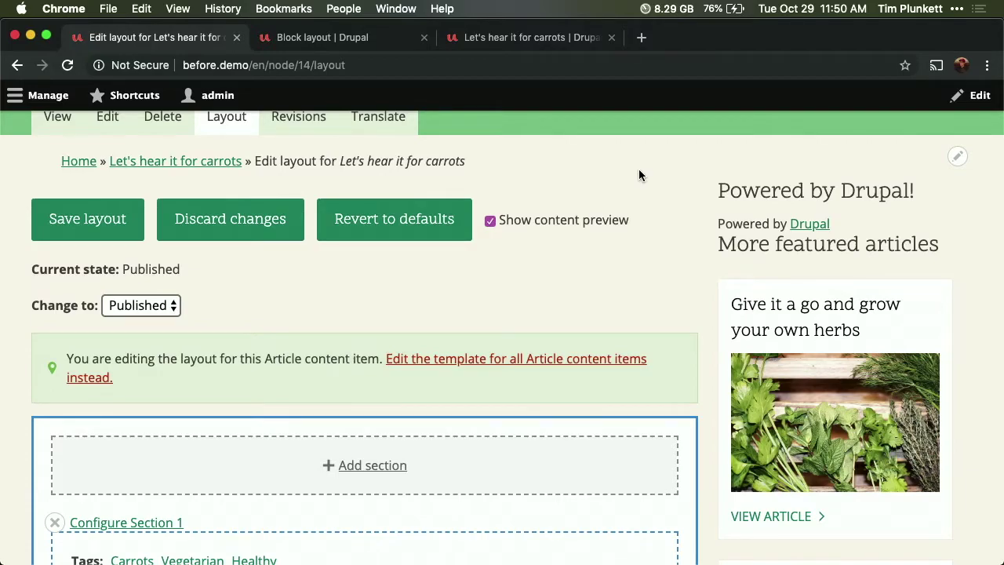
# Step: Switch to the carrots article on after.demo, enter its layout mode and look over the highlighted editable regions
pyautogui.press('super+3')
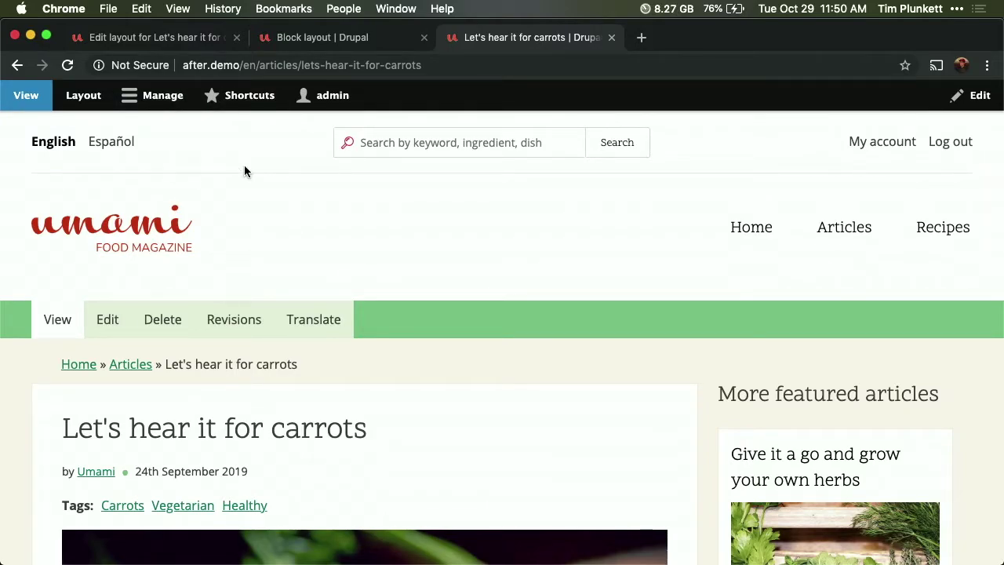
pyautogui.click(185, 331)
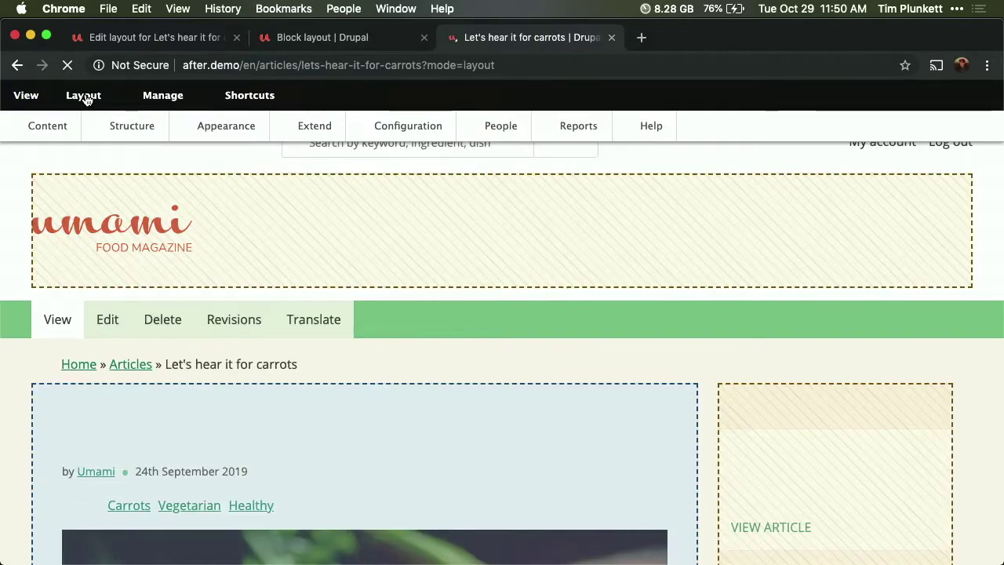
pyautogui.scroll(-2, 336, 246)
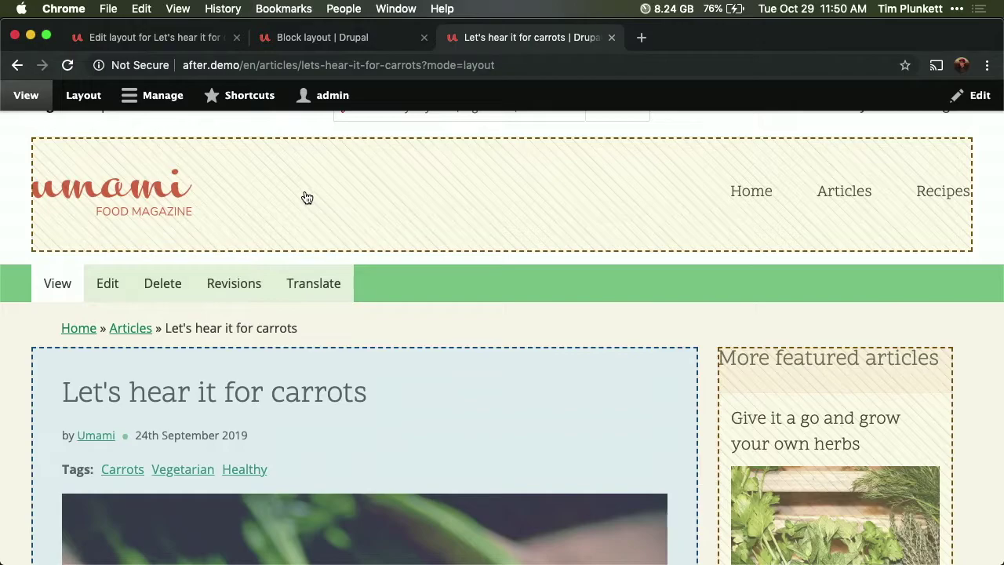
pyautogui.scroll(-5, 307, 197)
pyautogui.scroll(-10, 759, 291)
pyautogui.scroll(-15, 760, 286)
pyautogui.scroll(15, 755, 293)
pyautogui.scroll(15, 729, 237)
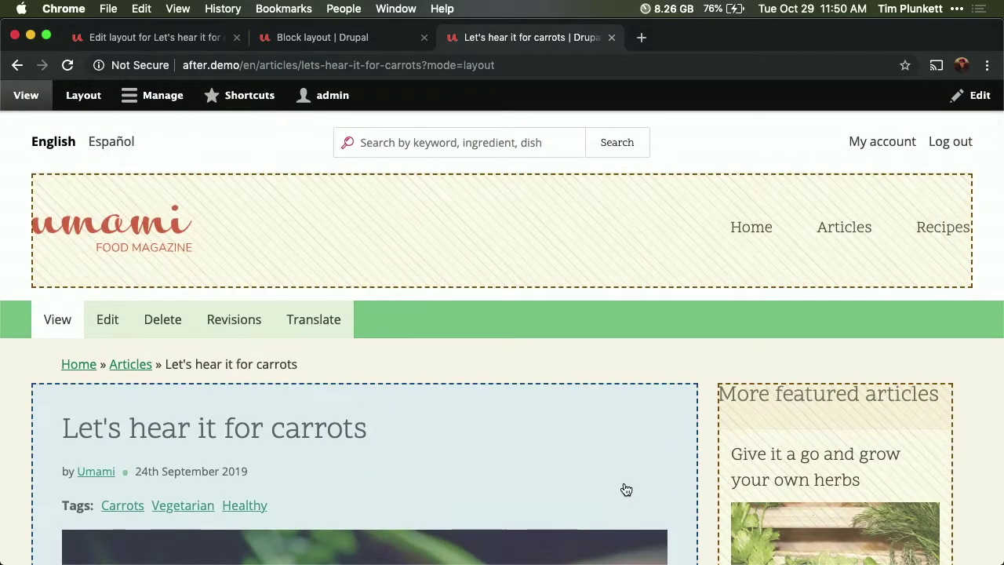
# Step: Open the sidebar region for layout editing and look through its sections
pyautogui.scroll(-4, 626, 490)
pyautogui.click(766, 149)
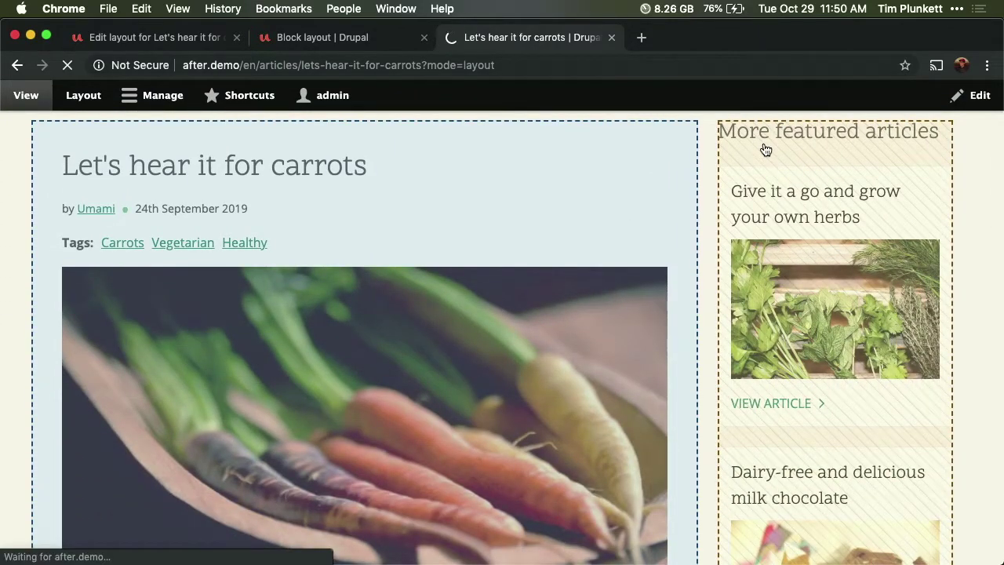
pyautogui.scroll(-5, 721, 325)
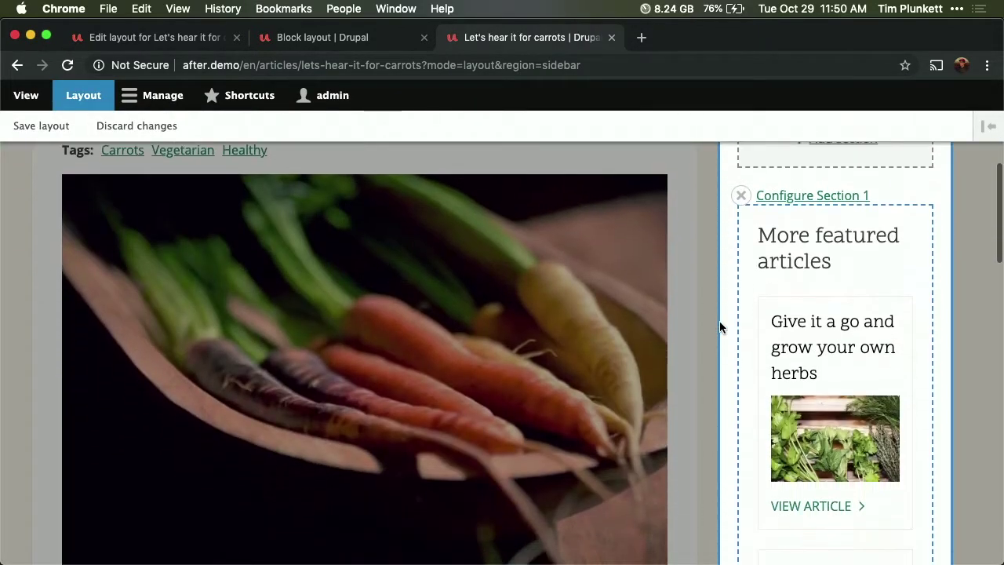
pyautogui.scroll(-2, 720, 327)
pyautogui.scroll(4, 720, 328)
pyautogui.scroll(-8, 720, 327)
pyautogui.scroll(-3, 722, 327)
pyautogui.scroll(10, 751, 383)
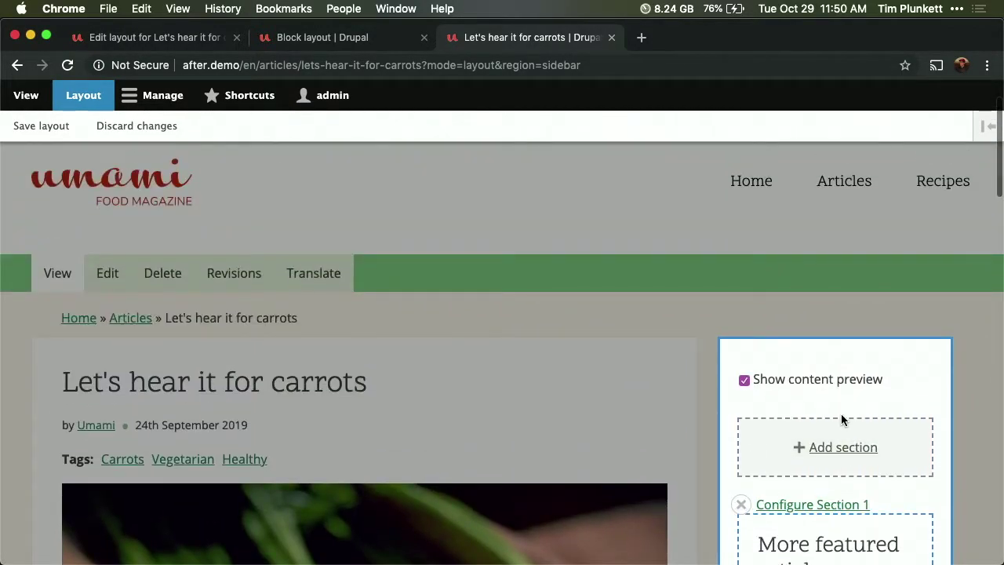
# Step: Add a one-column section at the top of the sidebar region
pyautogui.click(832, 453)
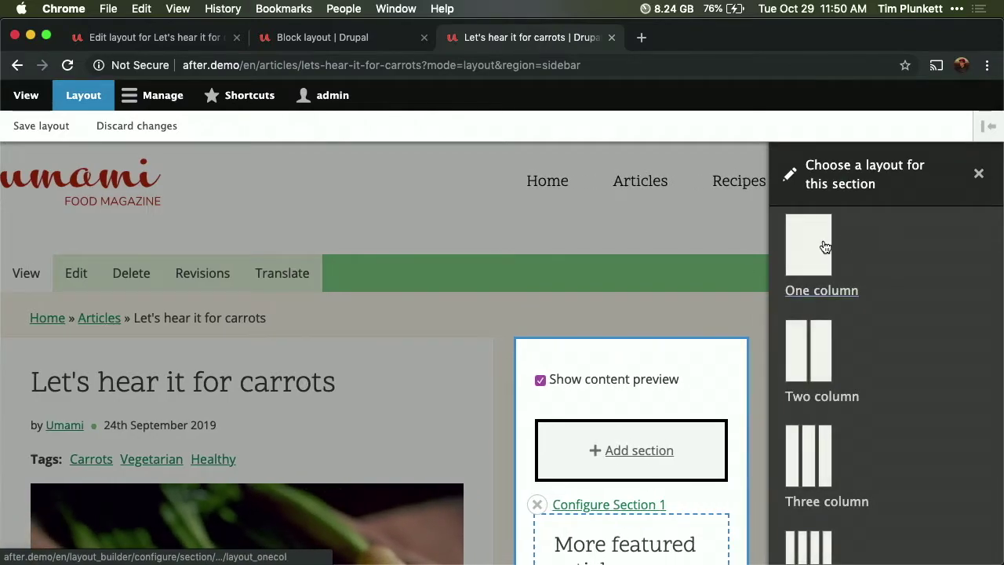
pyautogui.click(826, 248)
pyautogui.click(845, 301)
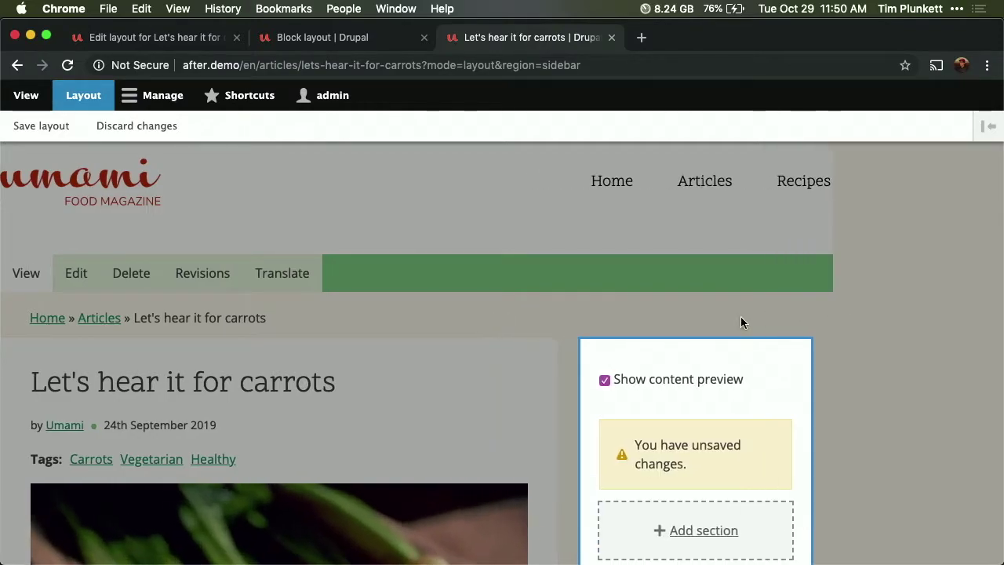
# Step: Add the Powered by Drupal block to the sidebar's new Section 1, titled "Powered by Drupal!" with its title displayed
pyautogui.scroll(-5, 783, 393)
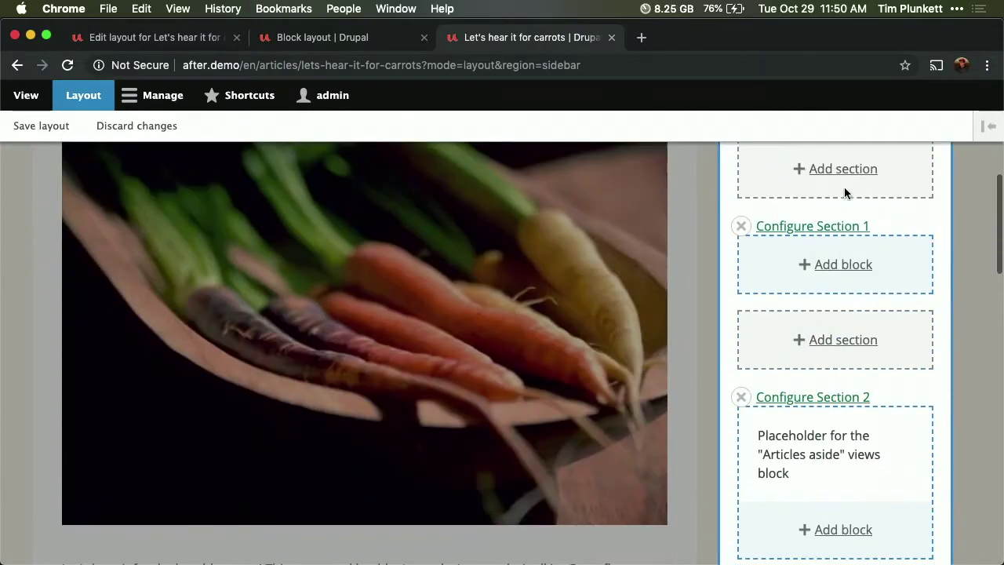
pyautogui.click(847, 269)
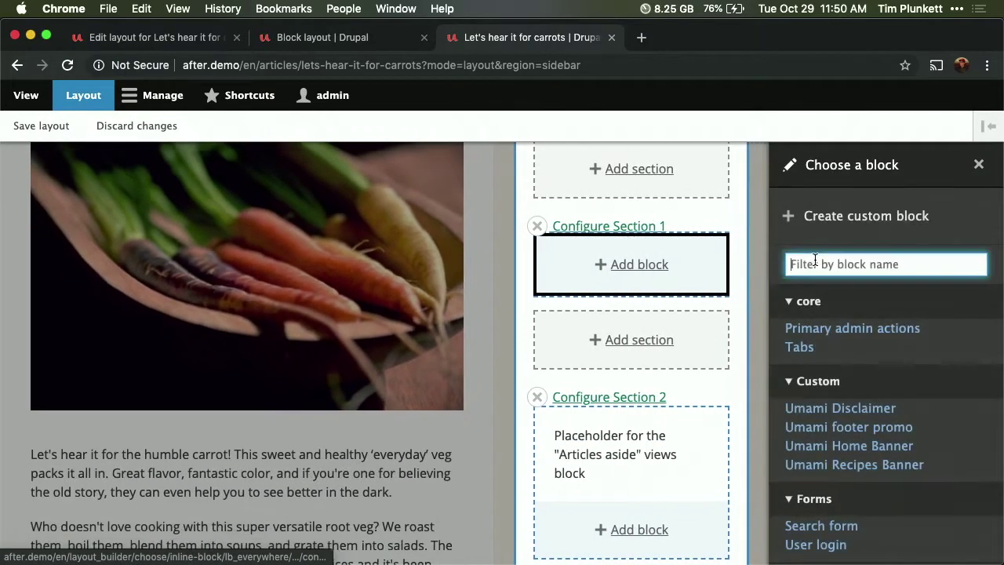
pyautogui.write('power')
pyautogui.click(816, 327)
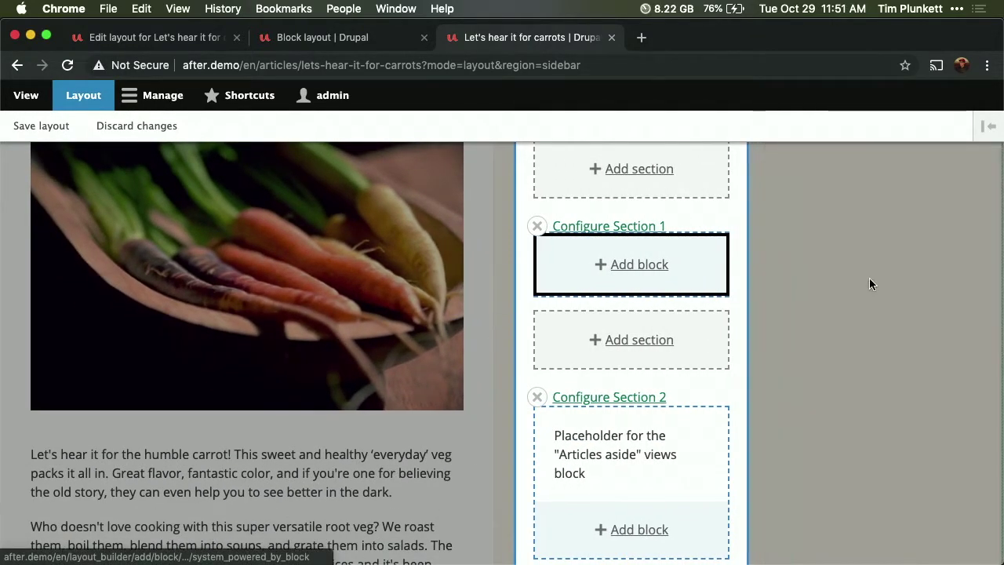
pyautogui.click(883, 267)
pyautogui.write('!')
pyautogui.click(826, 297)
pyautogui.click(886, 330)
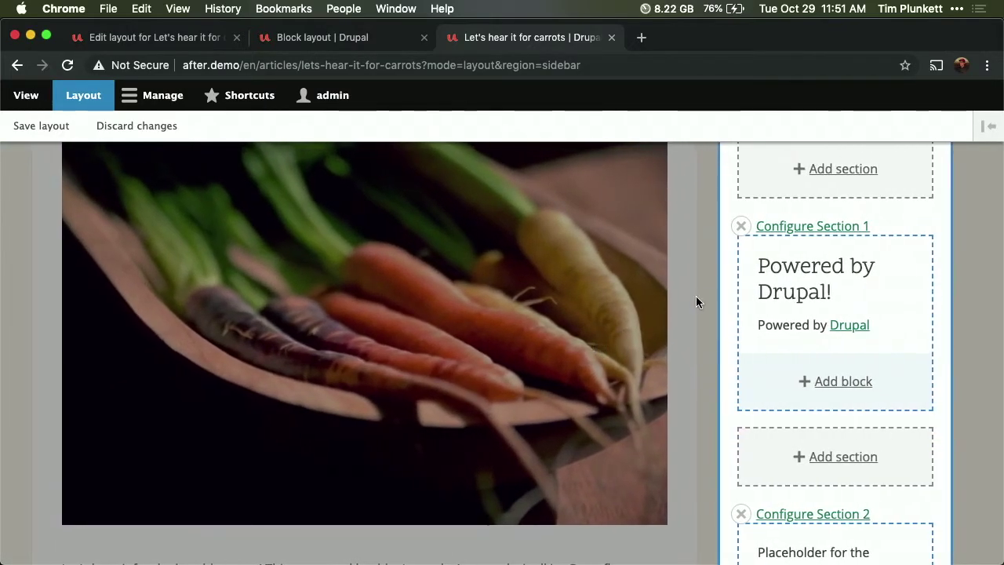
# Step: Save the sidebar layout and check the sidebar on the article page
pyautogui.scroll(3, 709, 251)
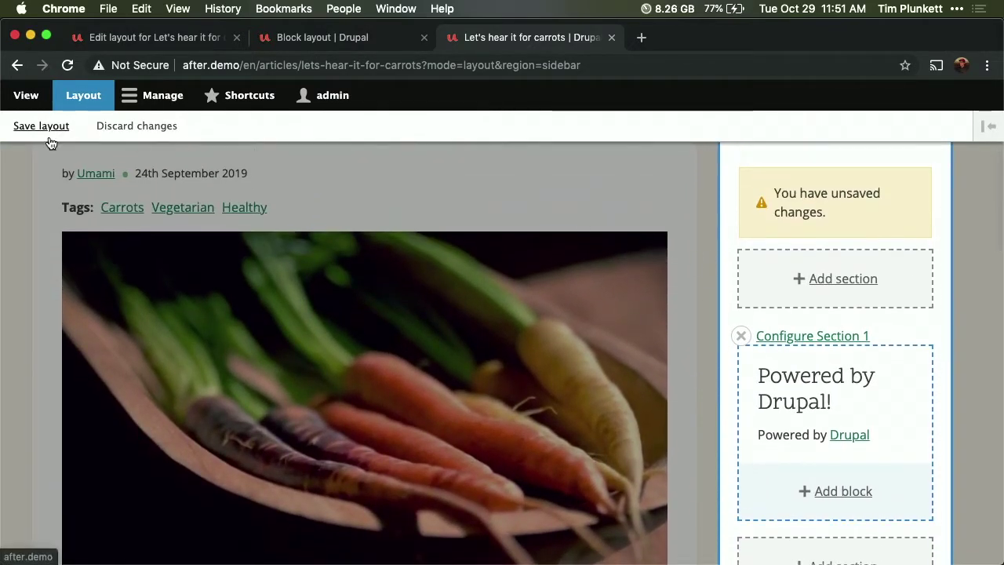
pyautogui.click(48, 138)
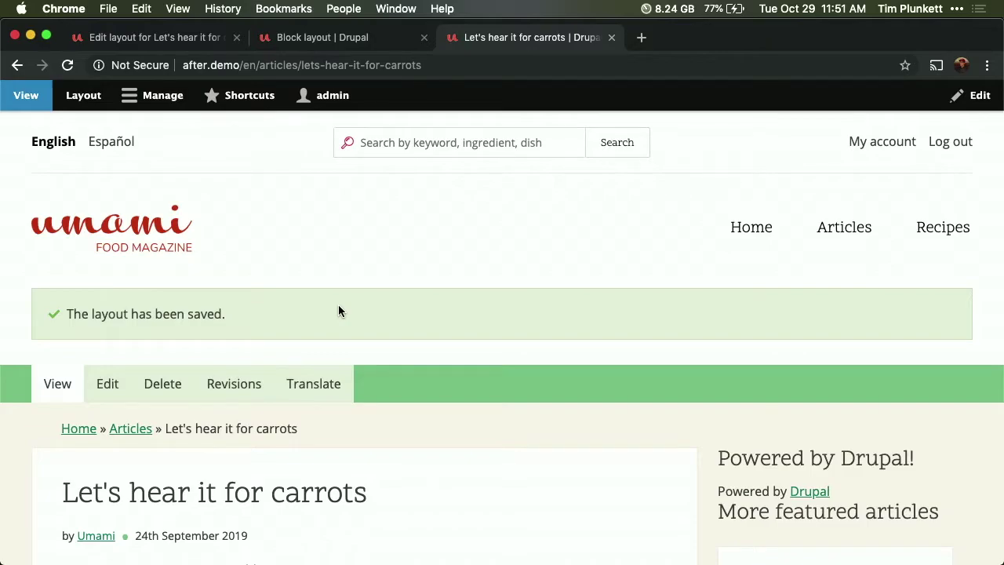
pyautogui.scroll(-2, 339, 312)
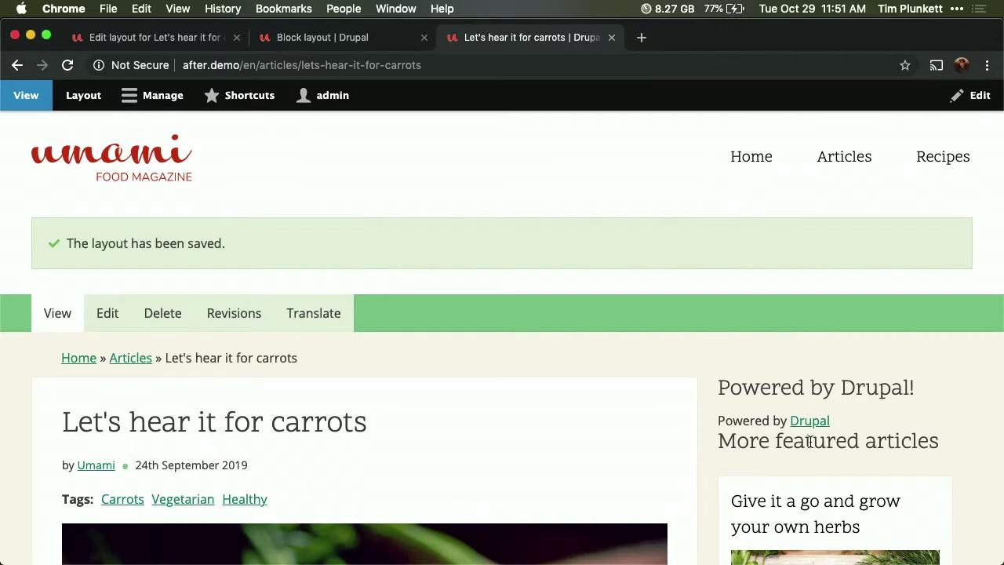
pyautogui.scroll(-2, 811, 441)
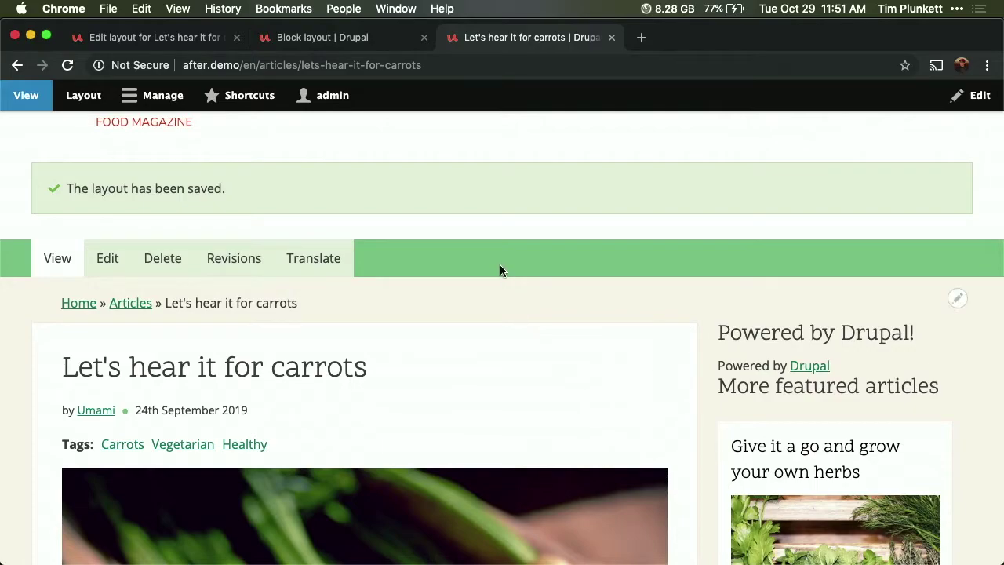
# Step: Enter the article's layout mode again and open the main content region for editing
pyautogui.click(99, 98)
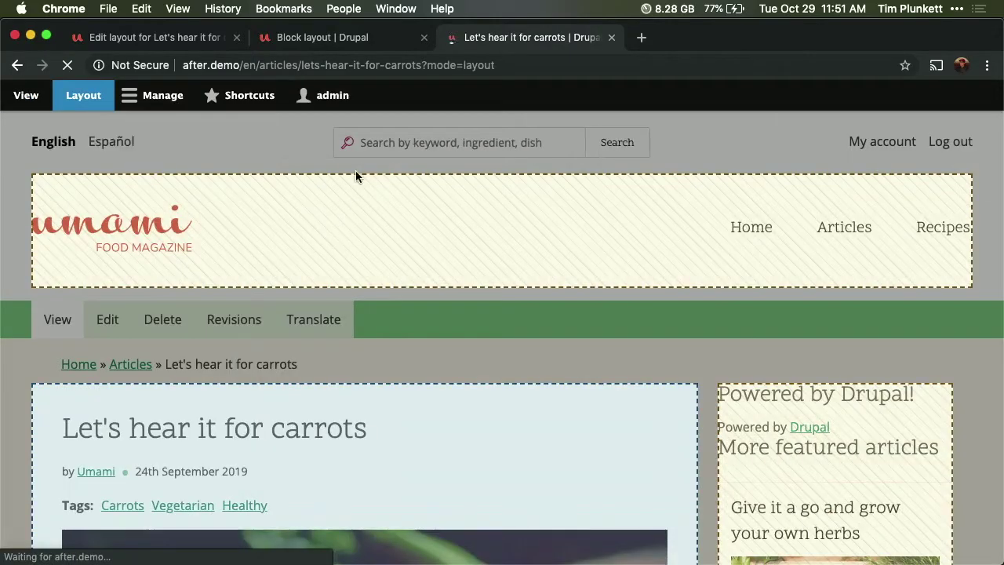
pyautogui.scroll(-3, 468, 259)
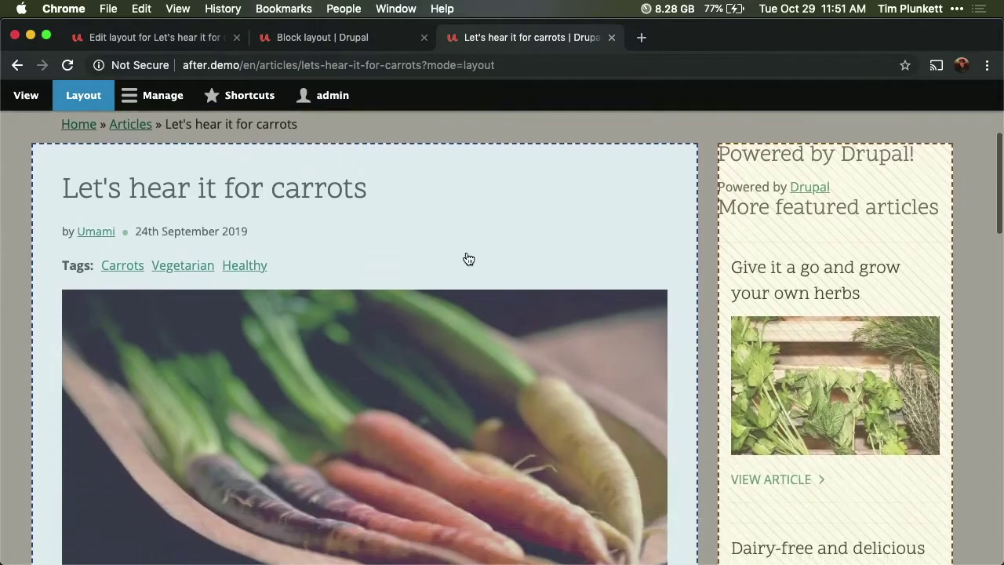
pyautogui.click(438, 217)
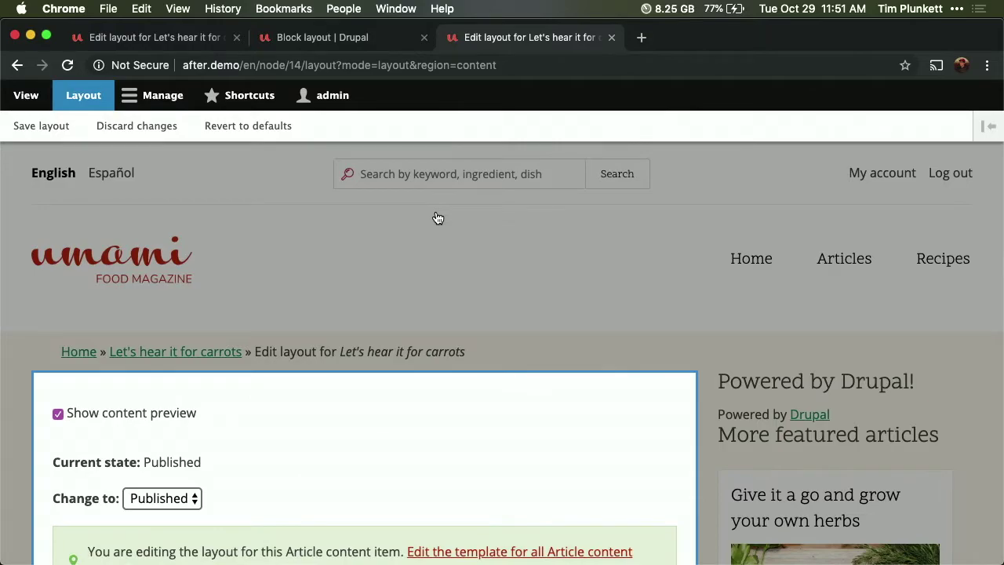
# Step: Check the moderation states offered for the article's layout without changing the selection
pyautogui.scroll(-2, 438, 217)
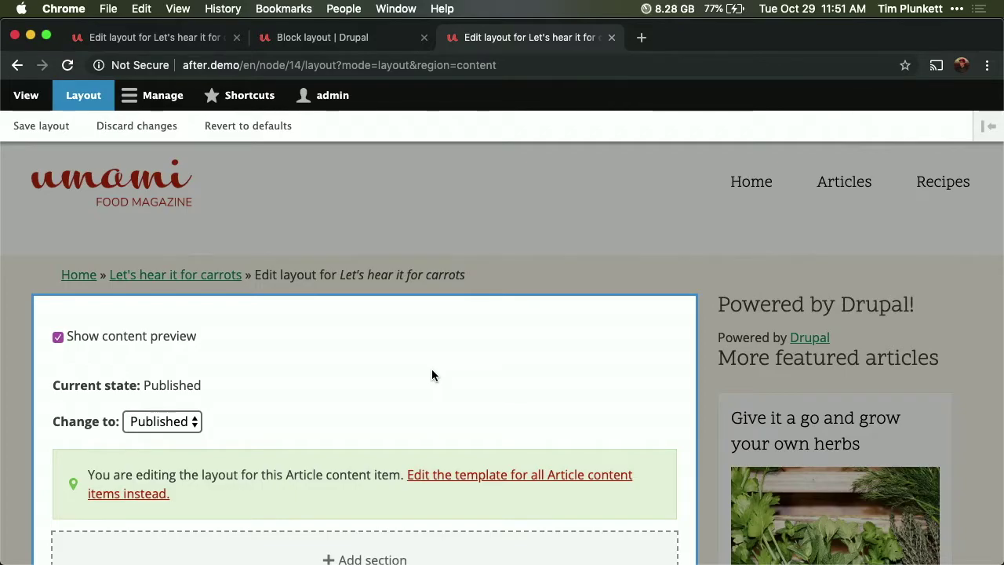
pyautogui.scroll(-3, 432, 376)
pyautogui.click(161, 271)
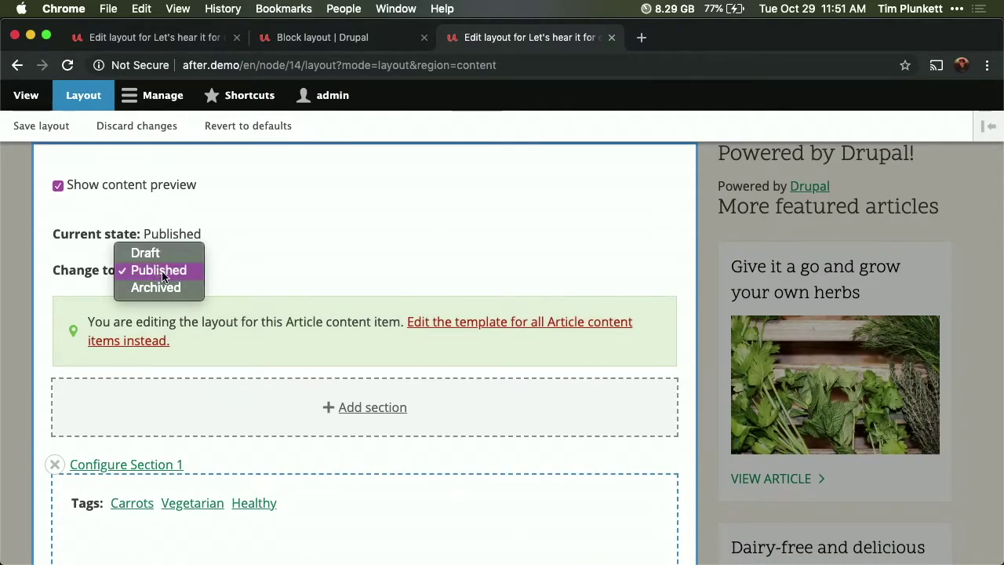
pyautogui.click(243, 251)
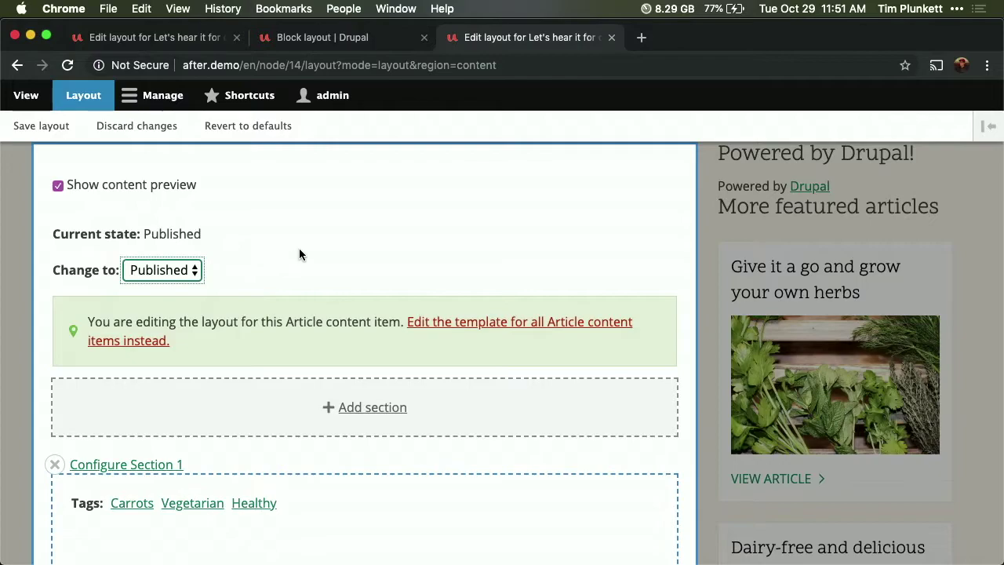
# Step: Move the Tags block below the carrot image in the main content region
pyautogui.scroll(-7, 299, 248)
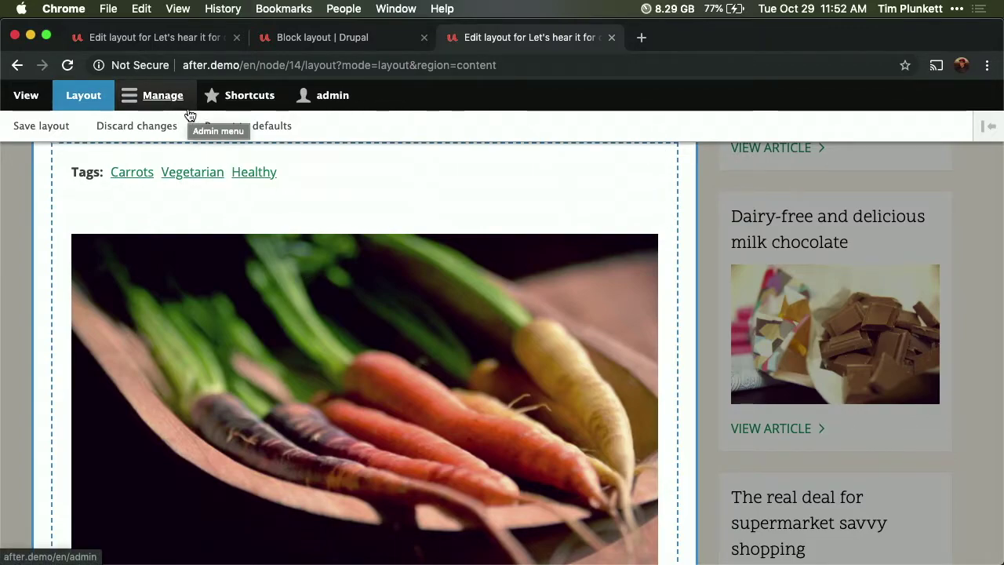
pyautogui.moveTo(141, 262); pyautogui.dragTo(148, 188)
pyautogui.scroll(-5, 152, 274)
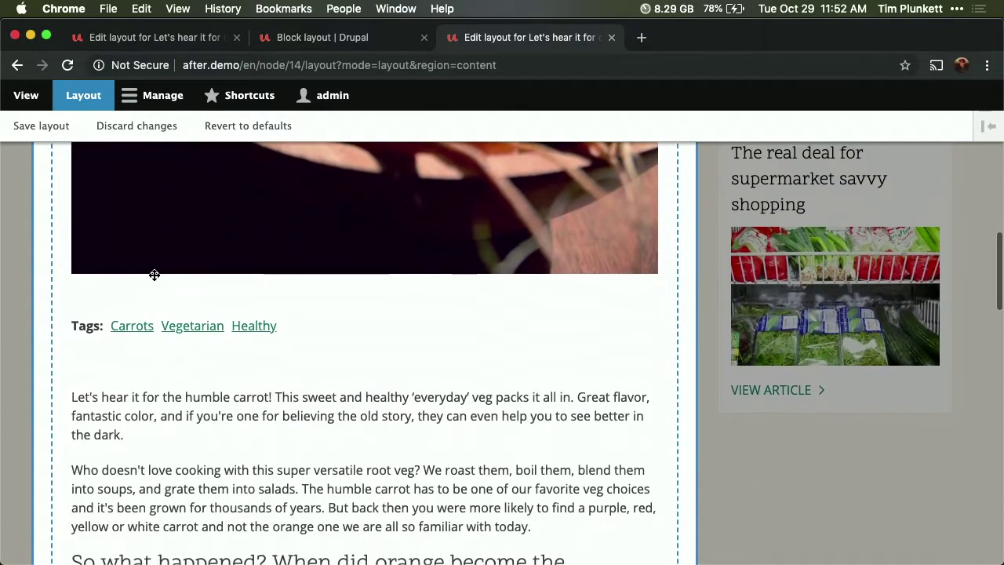
# Step: Save the article's content layout and check the position of the Tags on the article page
pyautogui.scroll(10, 154, 274)
pyautogui.click(63, 126)
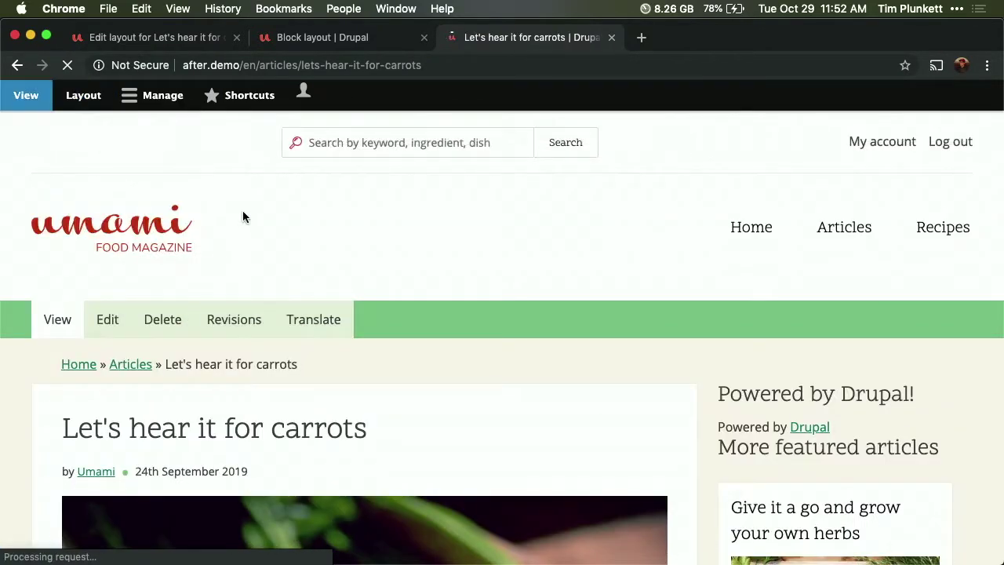
pyautogui.scroll(-3, 246, 262)
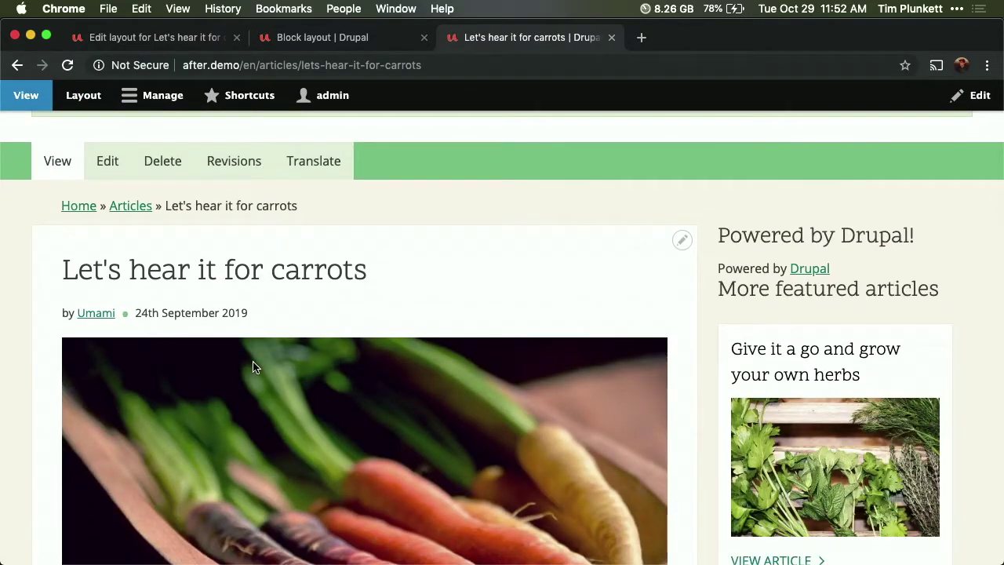
pyautogui.scroll(-6, 253, 366)
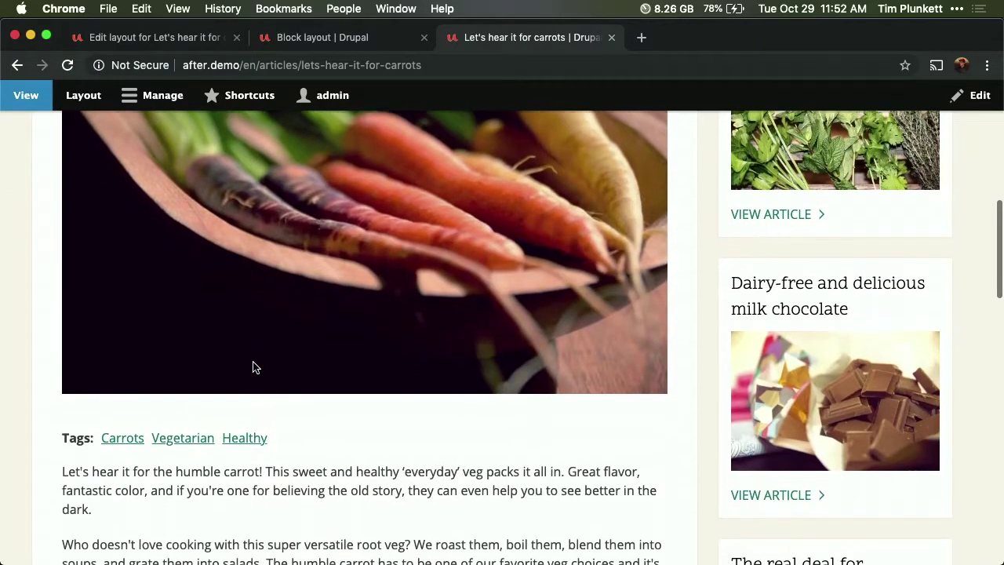
pyautogui.scroll(5, 252, 367)
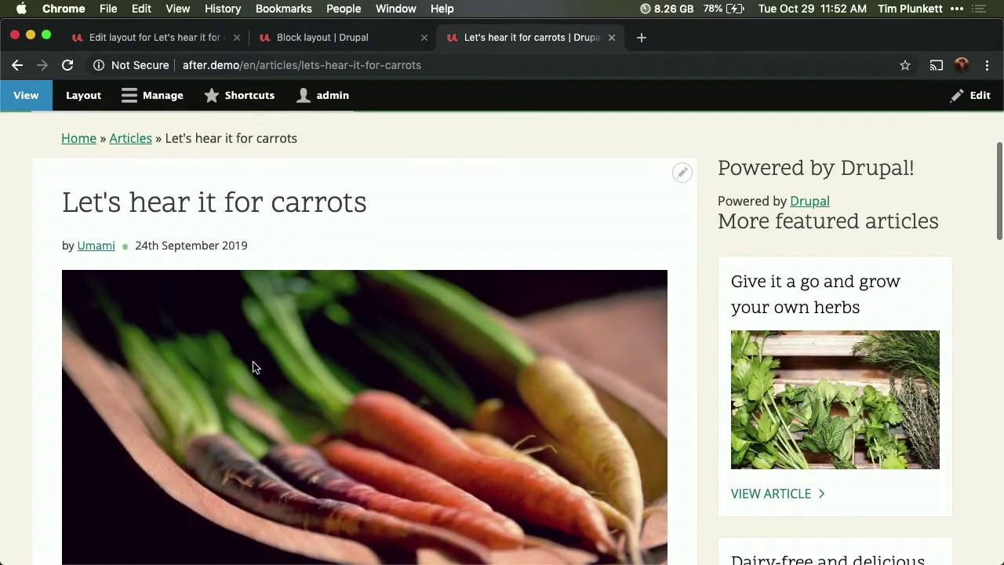
# Step: Enter the carrots article's layout mode again and open the main content region for editing
pyautogui.scroll(1, 197, 336)
pyautogui.click(115, 172)
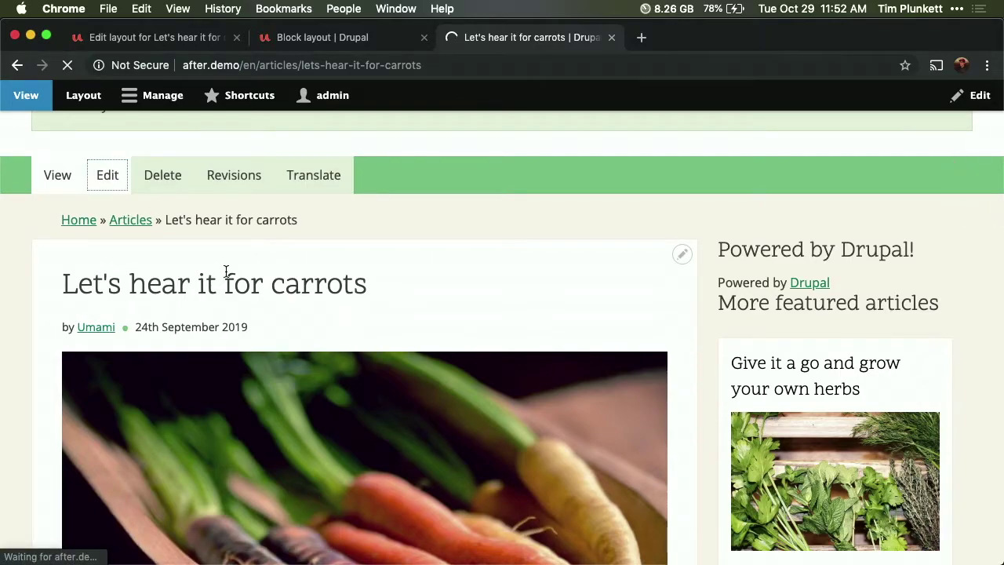
pyautogui.press('super+bracketleft')
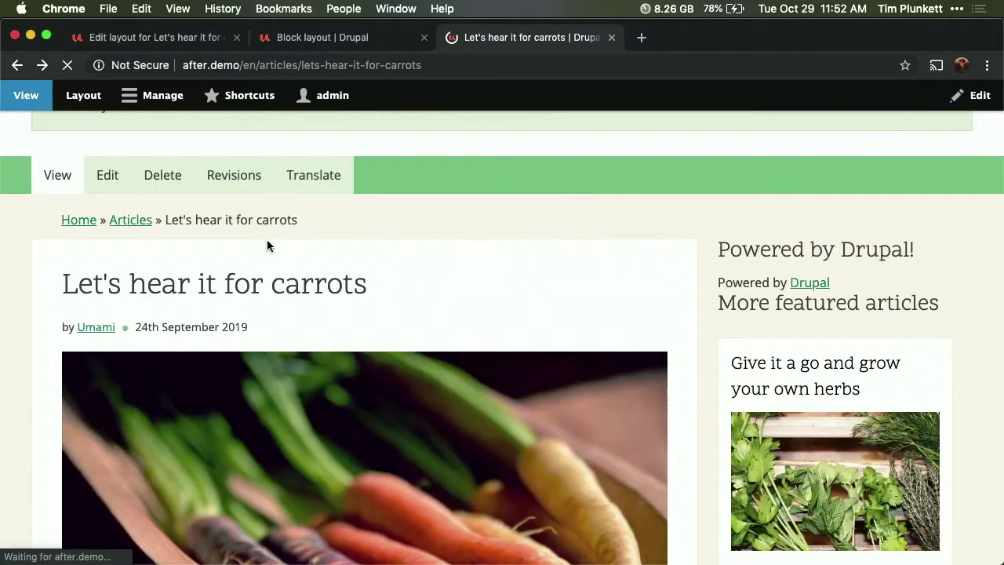
pyautogui.click(96, 111)
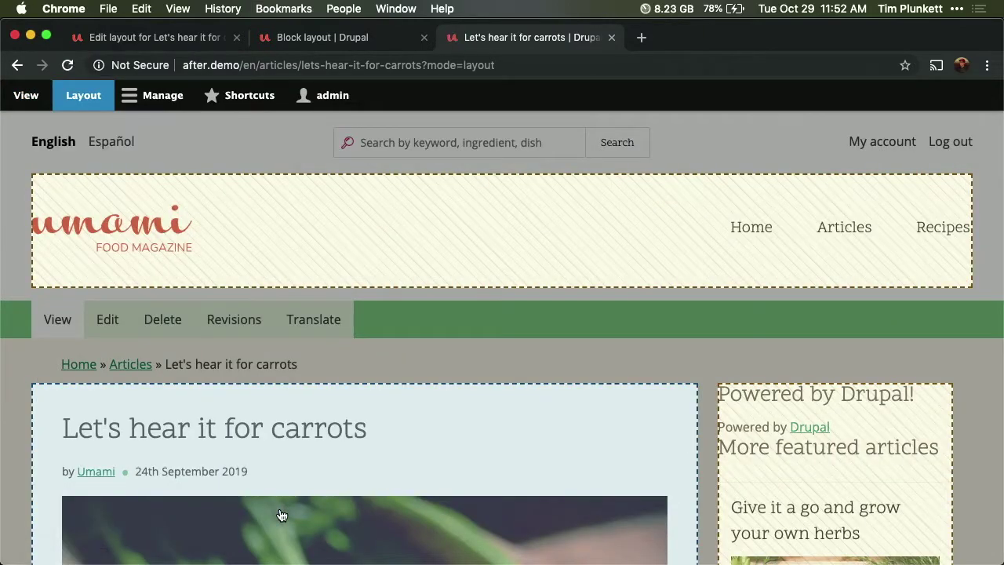
pyautogui.scroll(-10, 281, 515)
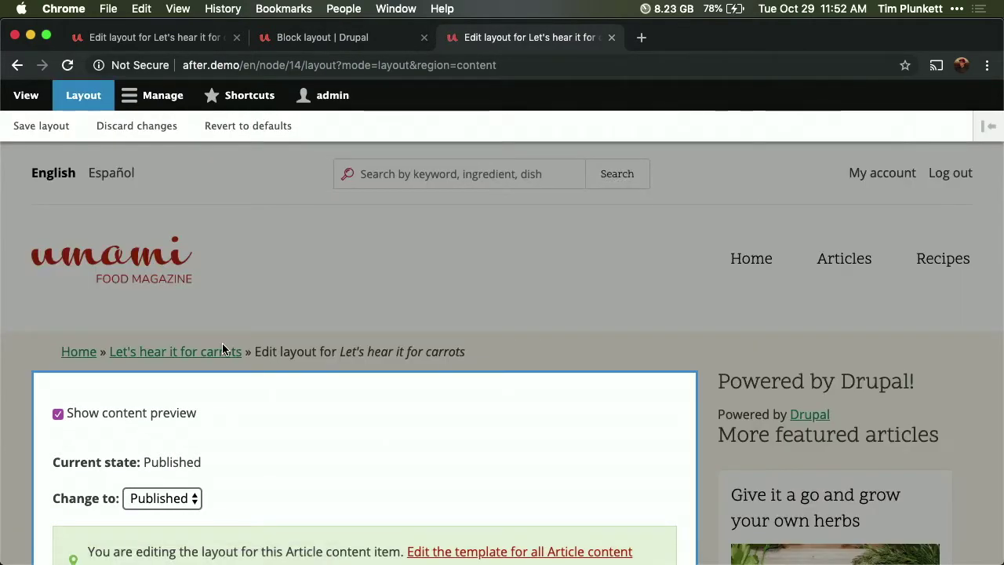
# Step: Switch to Terminal and enable the lb_ux module by running drush en -y lb_ux in the after_demo folder
pyautogui.press('super+Tab')
pyautogui.write('drus')
pyautogui.press('Up')
pyautogui.press('Up')
pyautogui.press('Return')
pyautogui.press('super+Tab')
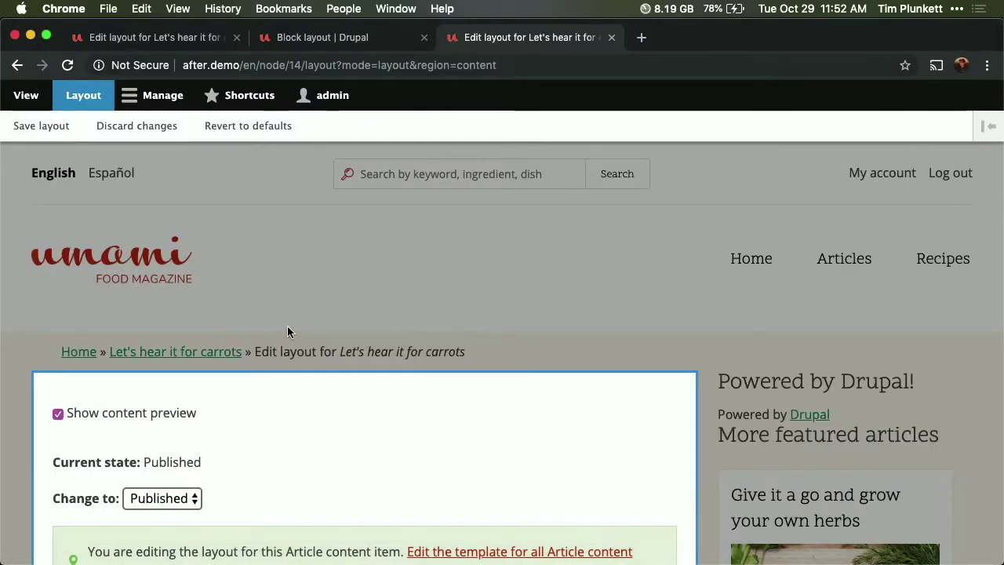
pyautogui.press('super+Tab')
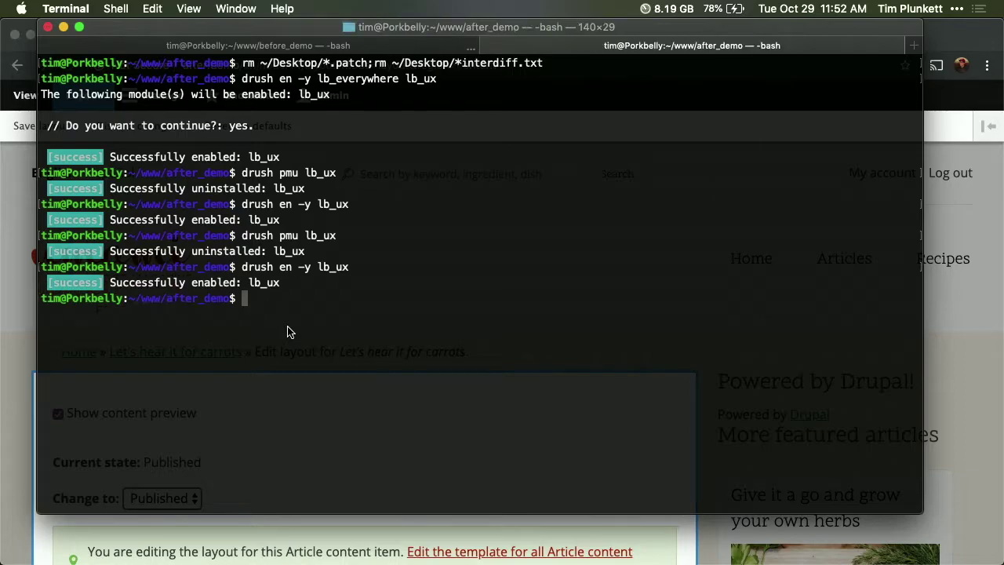
# Step: Switch back to Chrome and reload the layout editor for the article's main content region
pyautogui.press('super+Tab')
pyautogui.press('super+r')
pyautogui.scroll(-5, 287, 325)
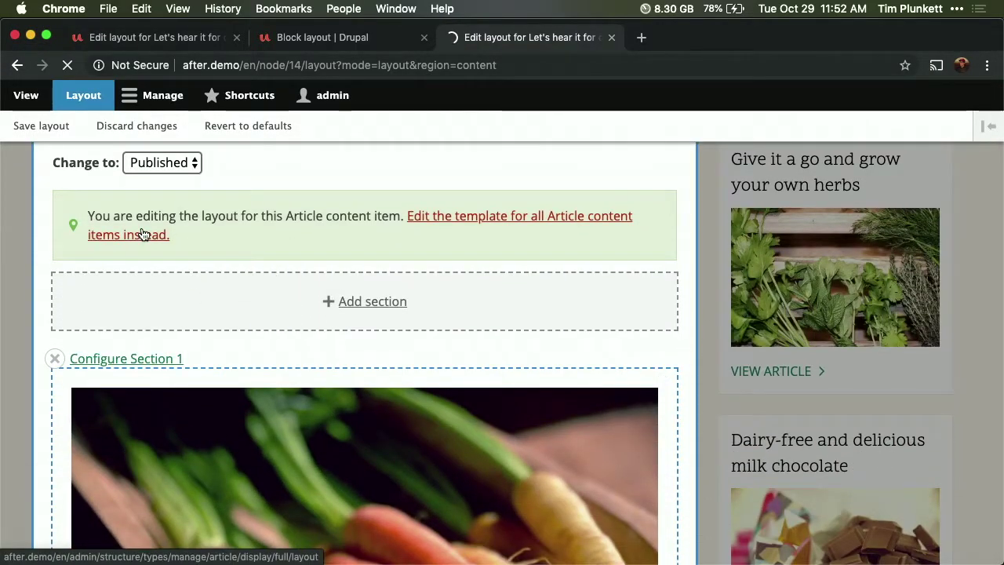
pyautogui.scroll(-3, 50, 289)
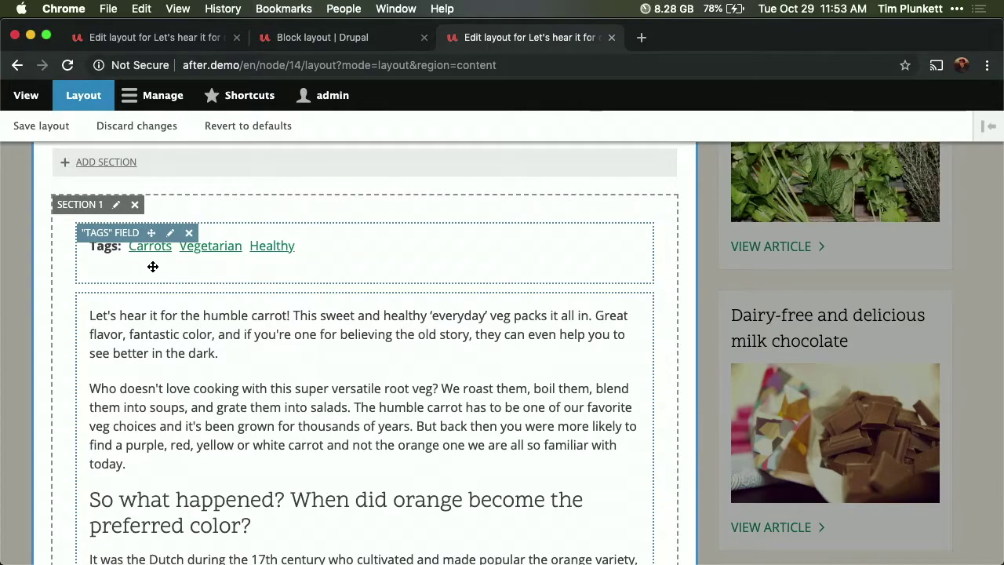
# Step: Enlarge the page and examine the labels and controls on Section 1, the Tags field and the Body field
pyautogui.press('super+equal')
pyautogui.press('super+equal')
pyautogui.press('super+equal')
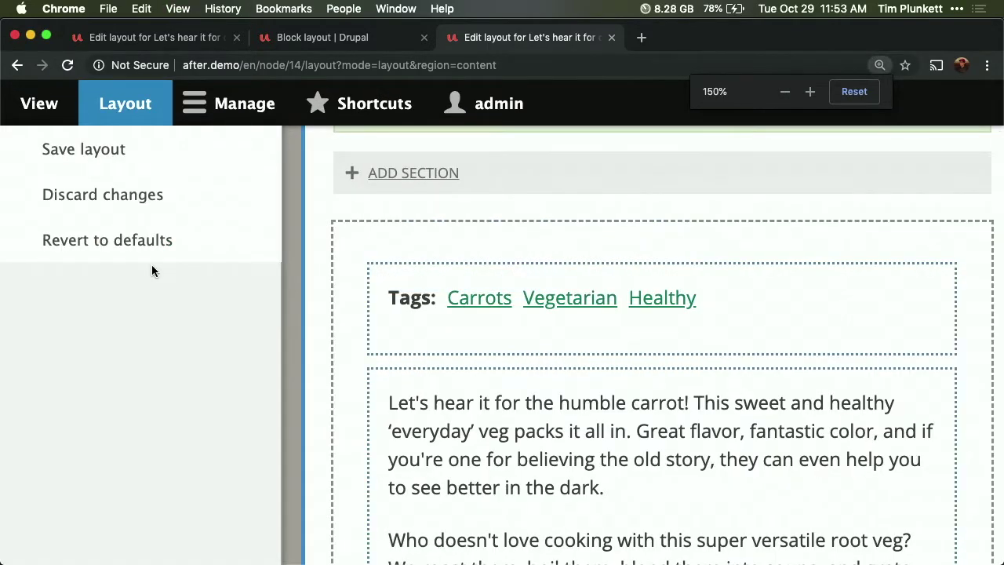
pyautogui.press('super+minus')
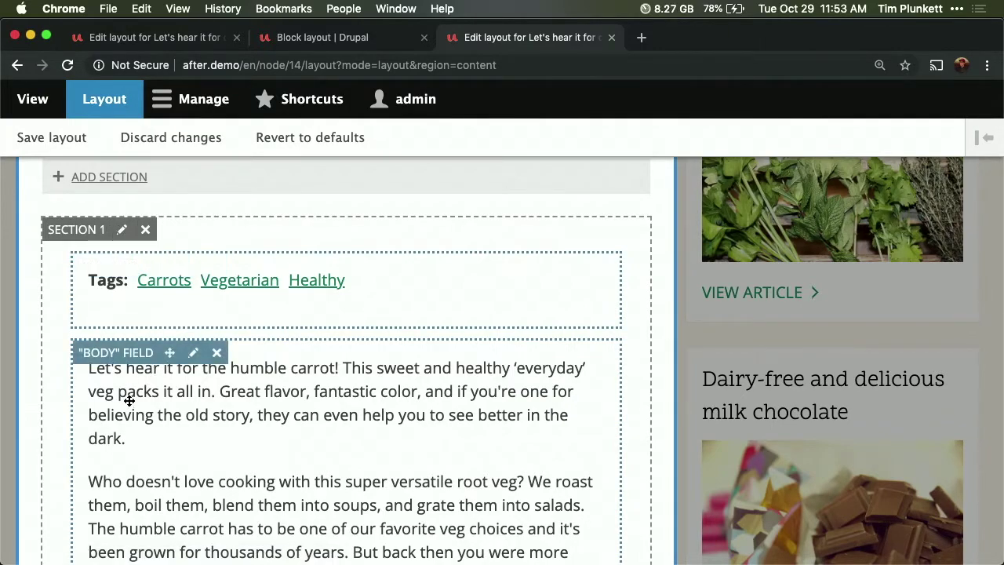
pyautogui.scroll(-3, 141, 332)
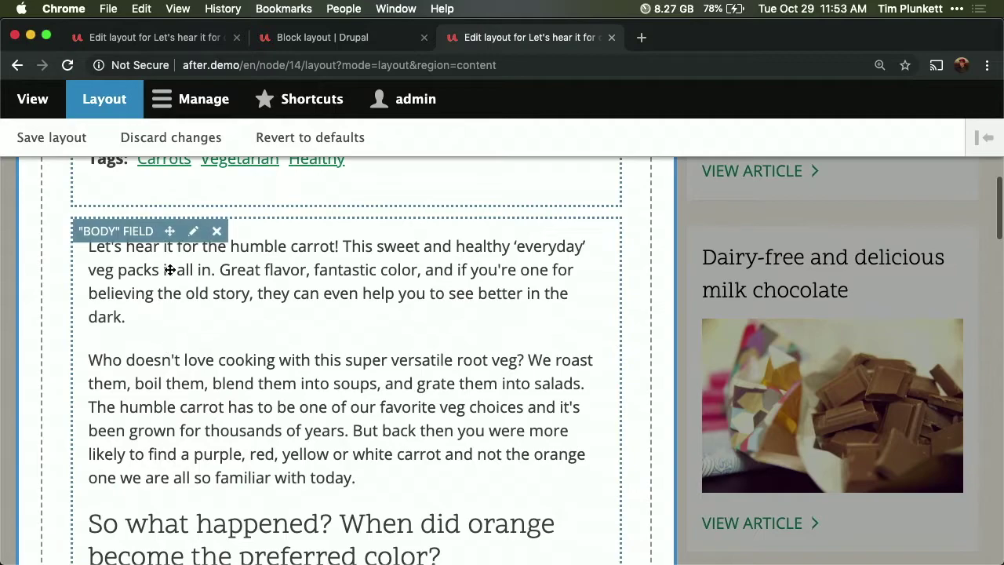
pyautogui.scroll(3, 163, 337)
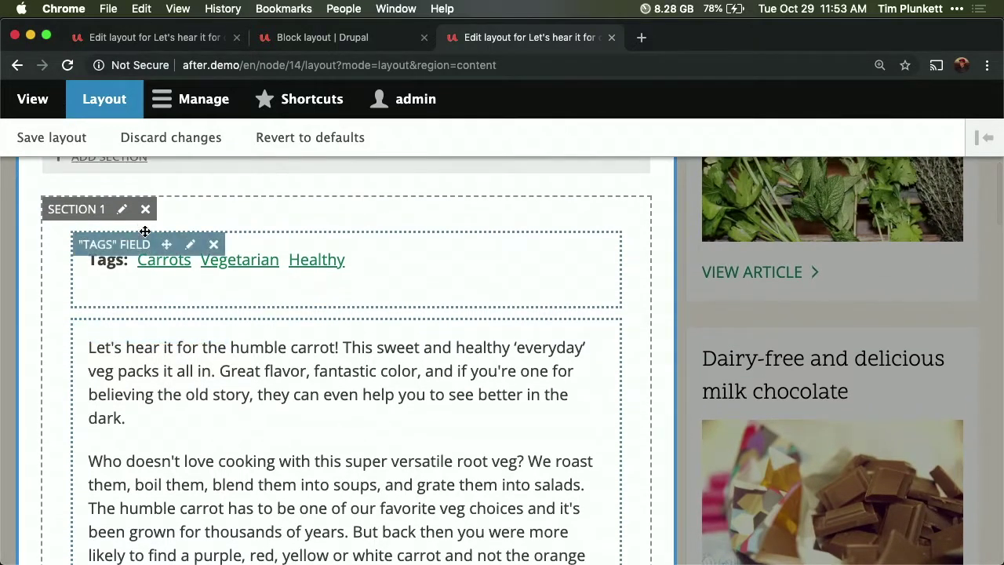
# Step: Set Section 1's administrative label to "My Cool Section"
pyautogui.click(123, 210)
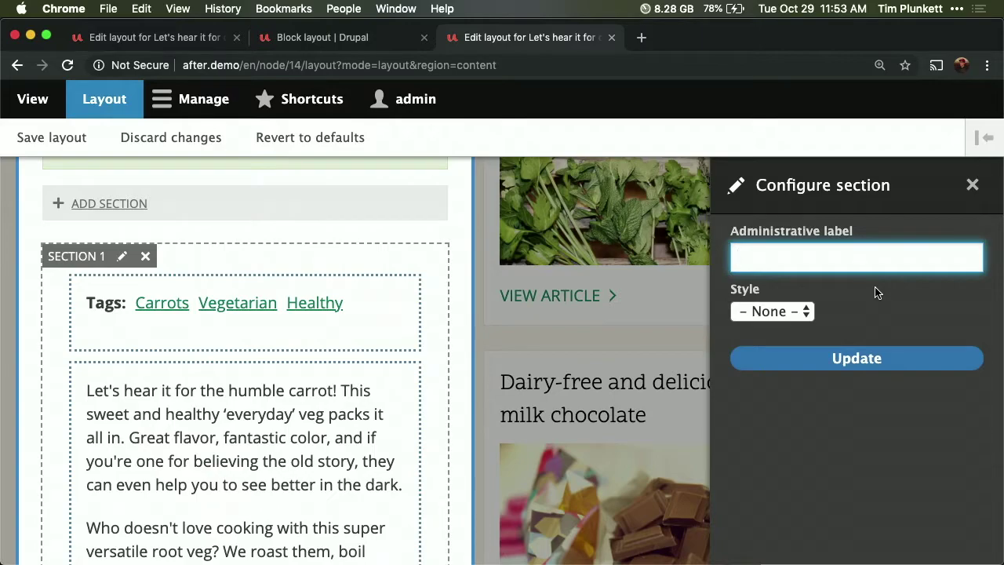
pyautogui.write('My Cool Section')
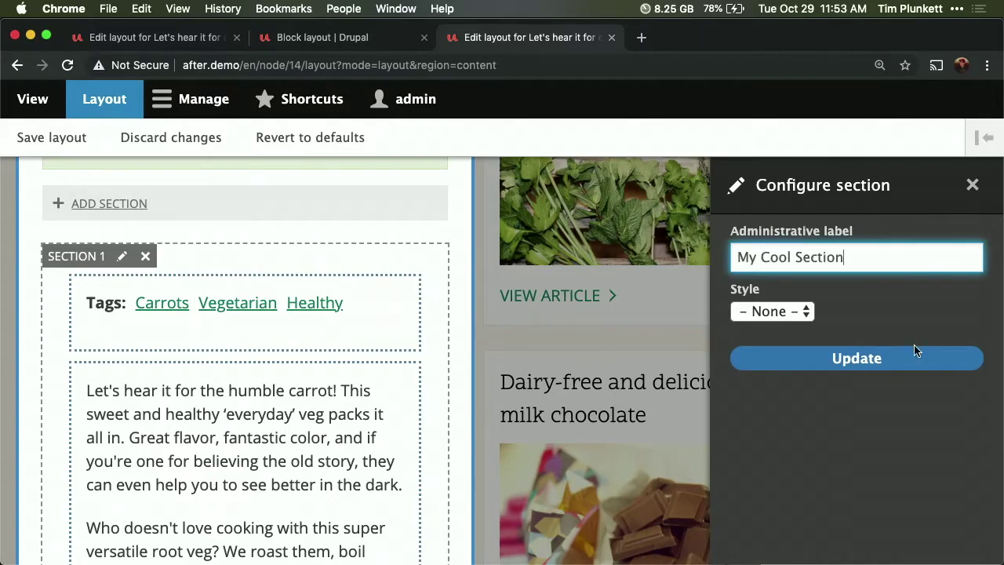
pyautogui.click(907, 365)
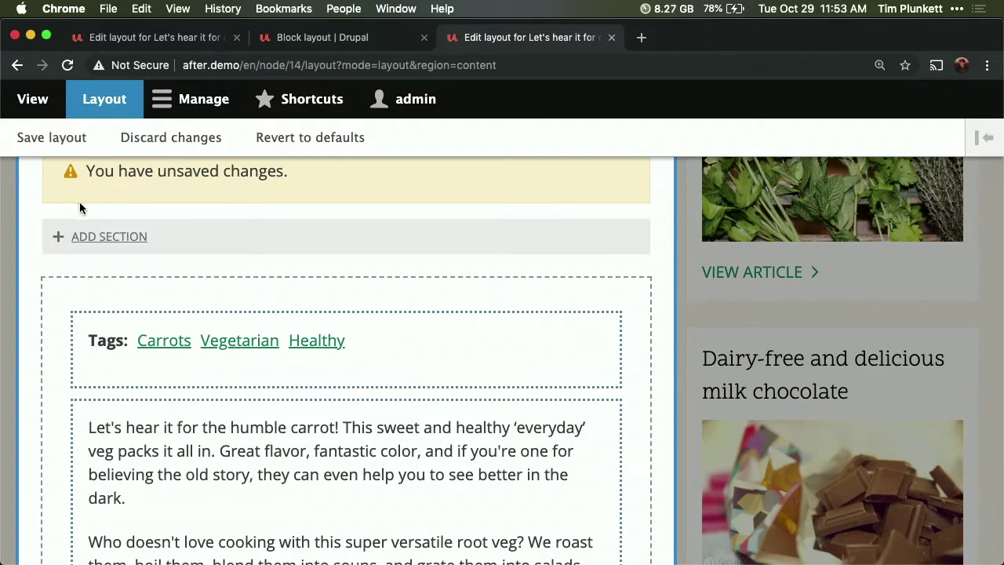
# Step: Add a four-column section above the Tags section with the administrative label "This is important"
pyautogui.click(141, 236)
pyautogui.scroll(-5, 801, 361)
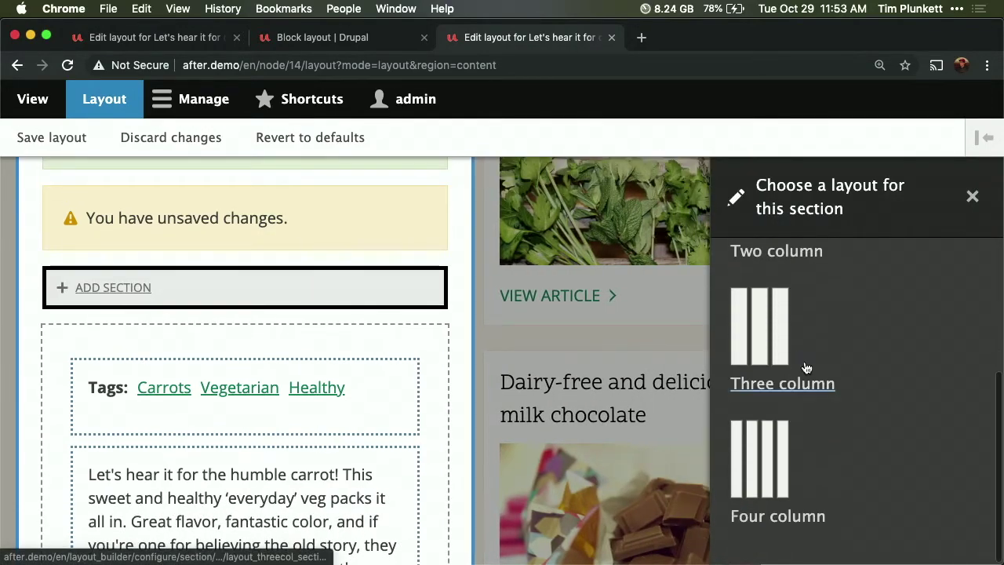
pyautogui.click(778, 426)
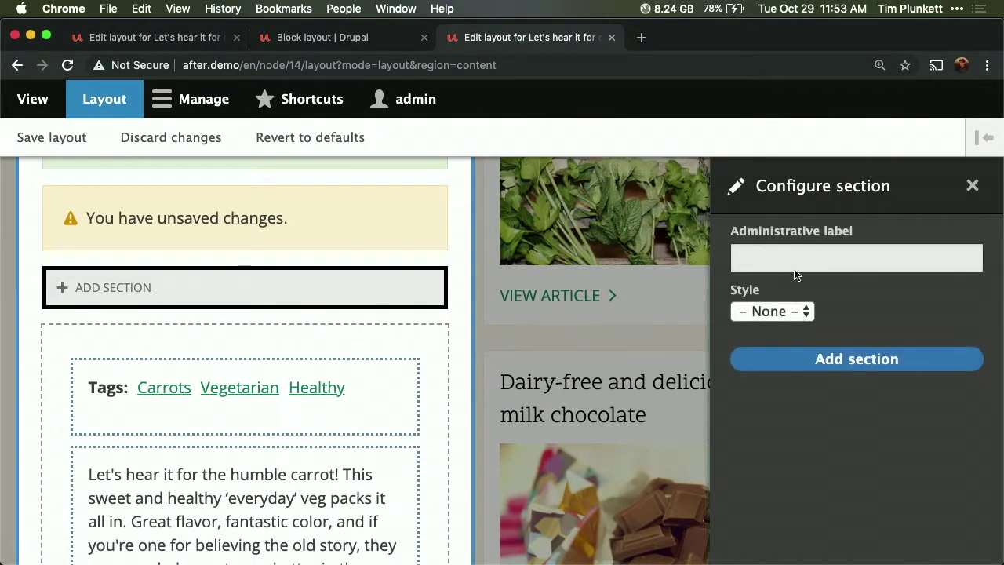
pyautogui.click(789, 256)
pyautogui.write('Four col')
pyautogui.press('super+a')
pyautogui.press('BackSpace')
pyautogui.write('This is impor')
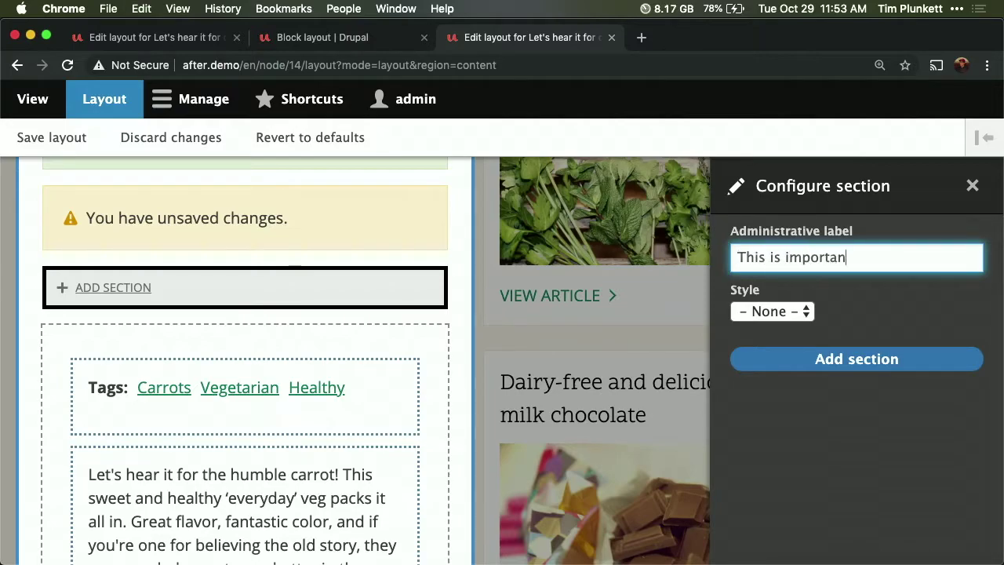
pyautogui.click(901, 366)
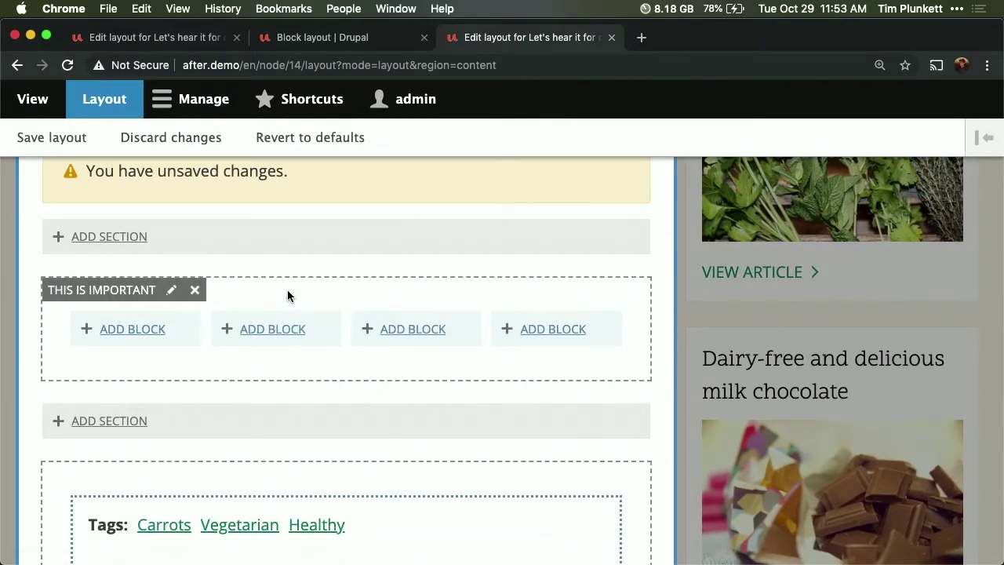
# Step: View the blocks offered for the first column of the four-column section without adding one
pyautogui.click(171, 330)
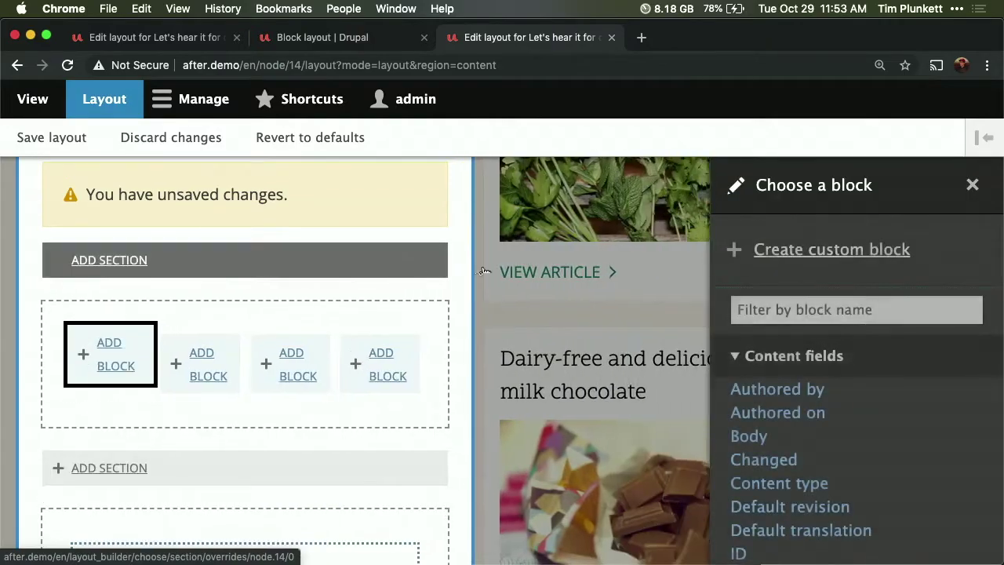
pyautogui.click(973, 184)
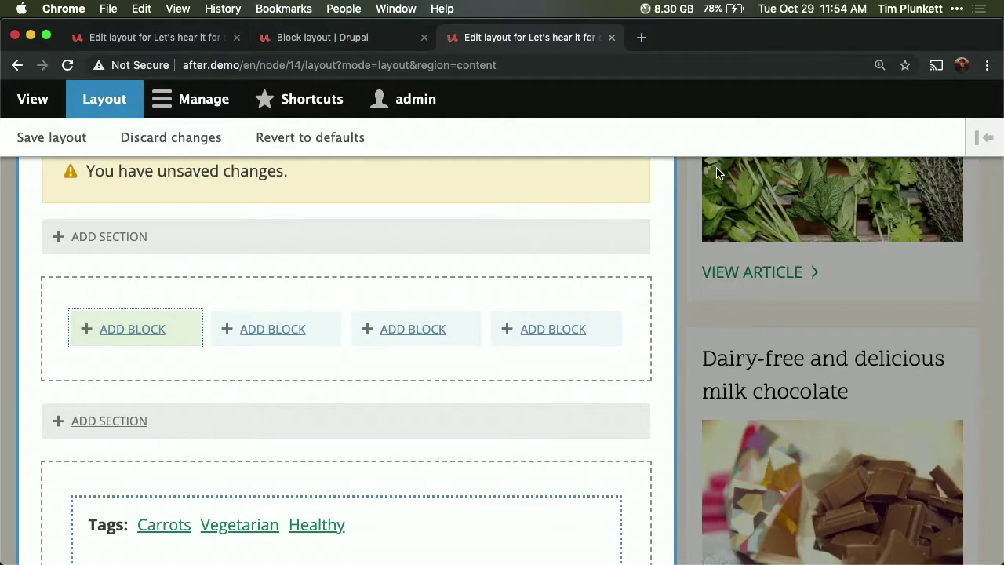
# Step: Switch to Keynote and start the layouts_amsterdam slideshow from the Layout Builder Everywhere slide
pyautogui.press('super+Tab')
pyautogui.press('super+Tab')
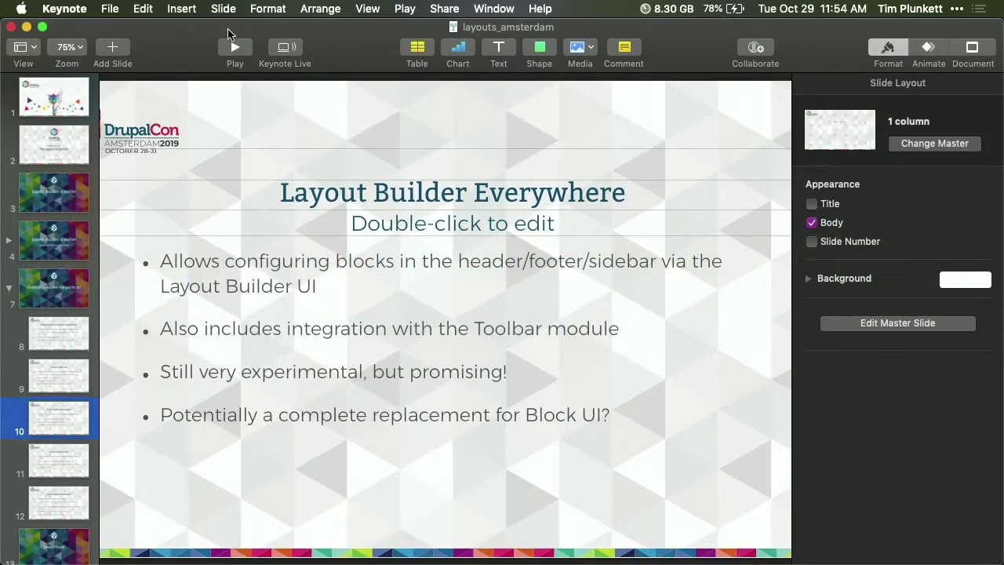
pyautogui.click(235, 47)
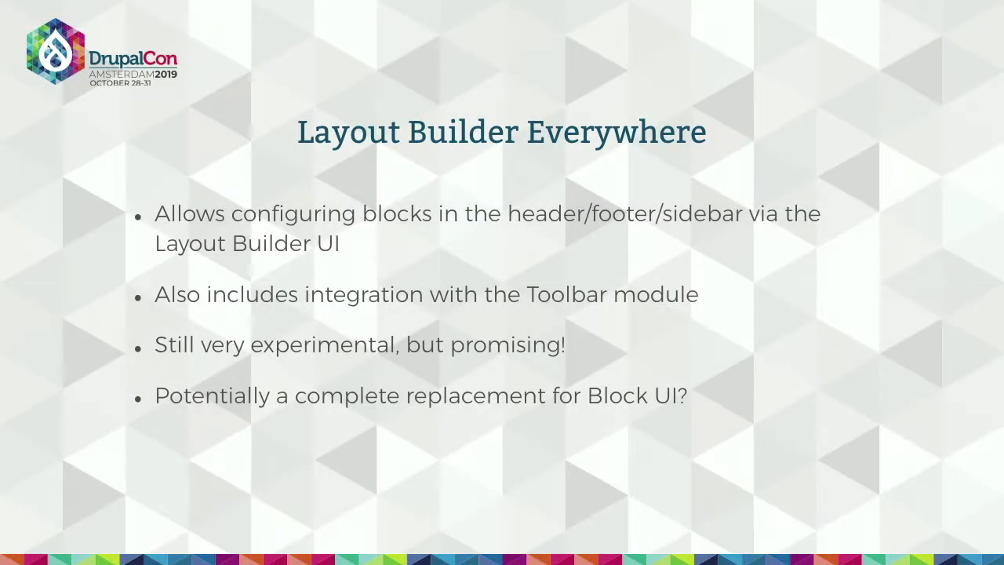